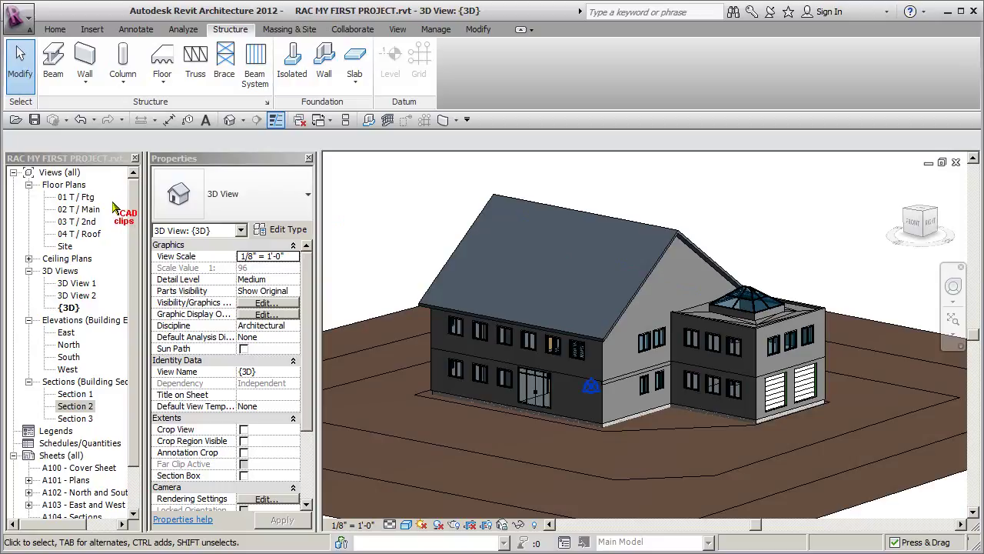
# Step: Open the 02 T / Main floor plan and save the project when the save reminder comes up
pyautogui.doubleClick(79, 209)
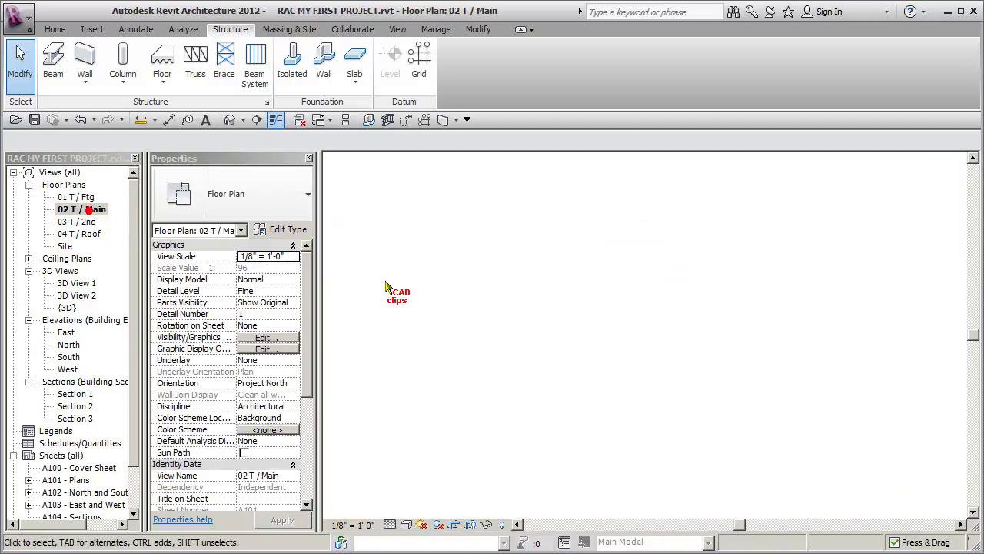
pyautogui.scroll(-3, 562, 342)
pyautogui.moveTo(557, 334); pyautogui.dragTo(553, 278, button='middle')
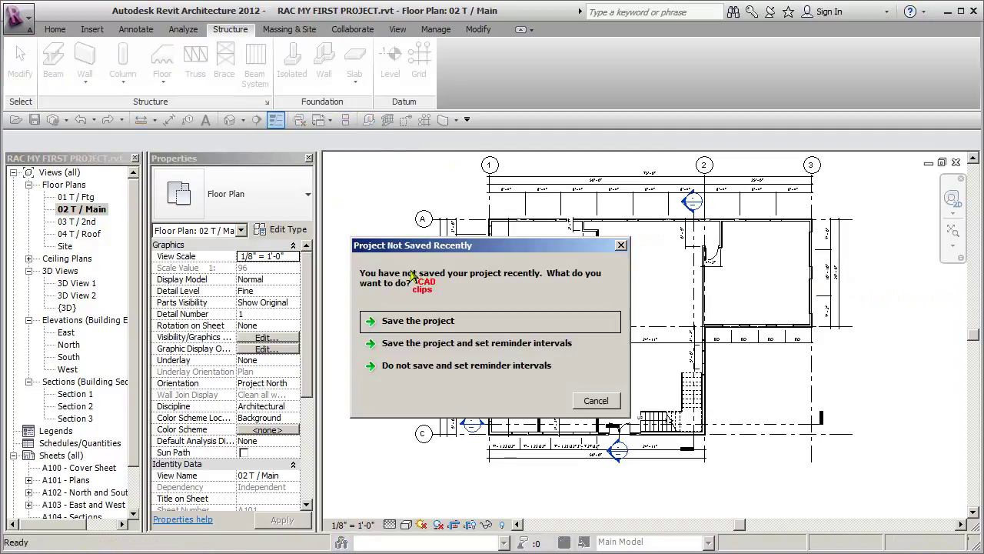
pyautogui.click(428, 321)
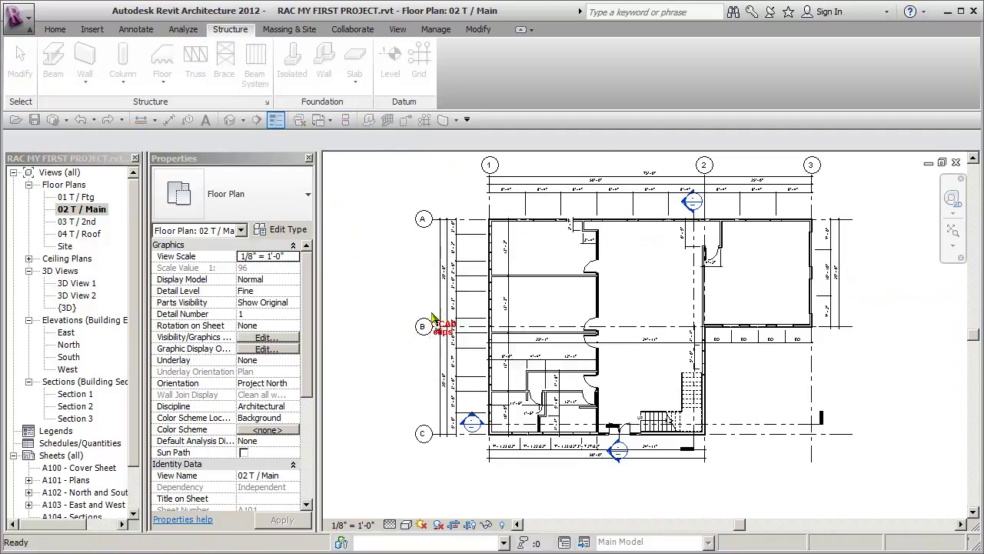
# Step: Draw a horizontal building section across the full width of the plan between grids A and B, looking toward grid A
pyautogui.scroll(2, 477, 279)
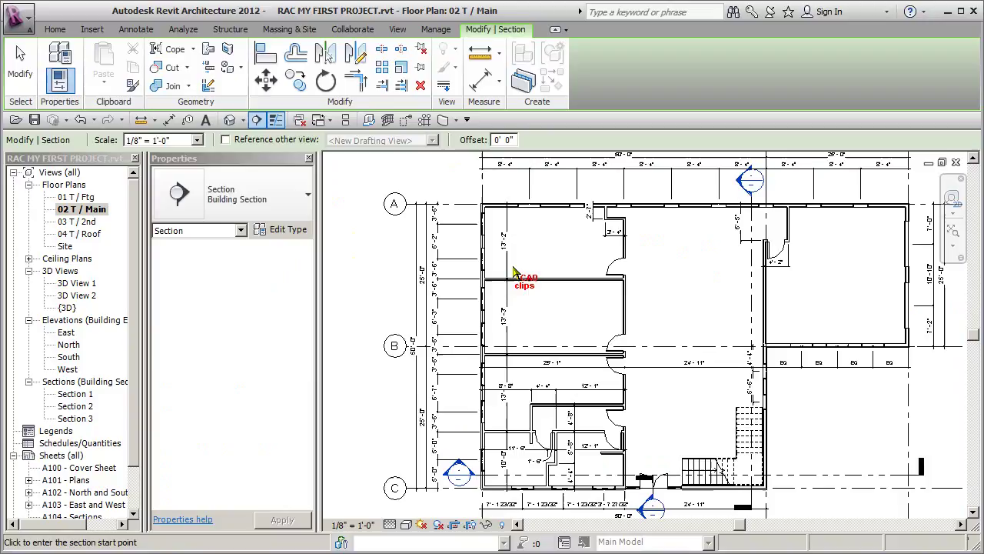
pyautogui.click(460, 274)
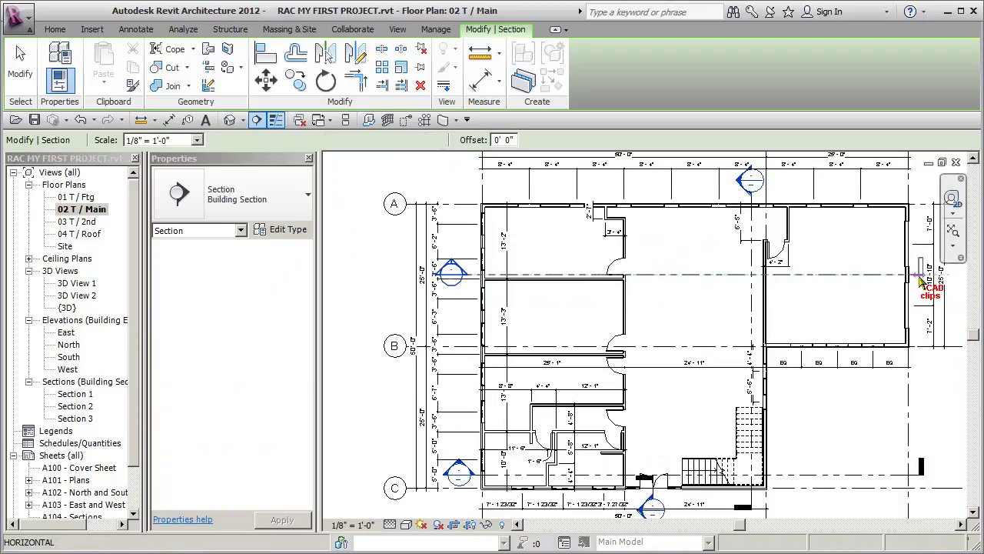
pyautogui.click(919, 274)
pyautogui.press('Escape')
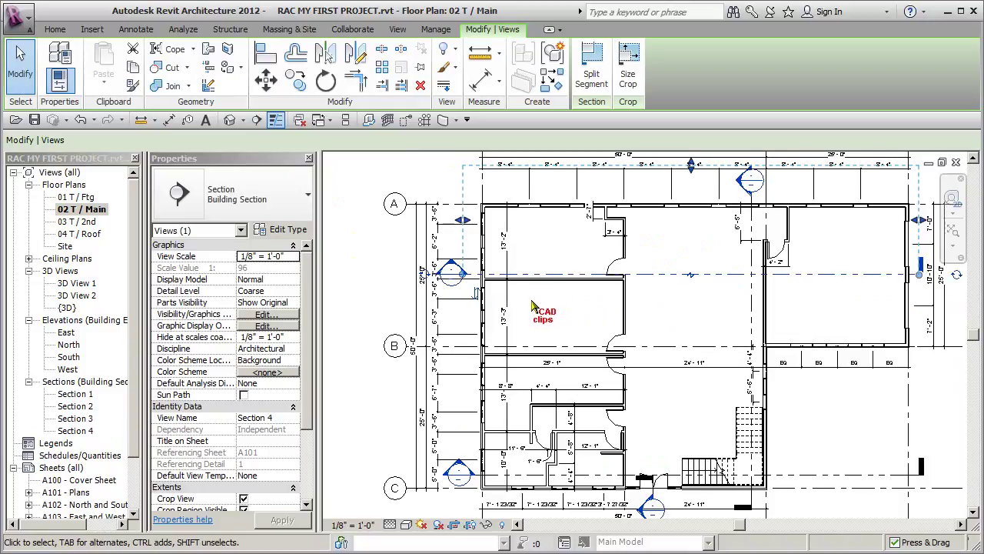
pyautogui.press('Escape')
# Step: Open the new section's view and set its detail level to Fine
pyautogui.doubleClick(450, 275)
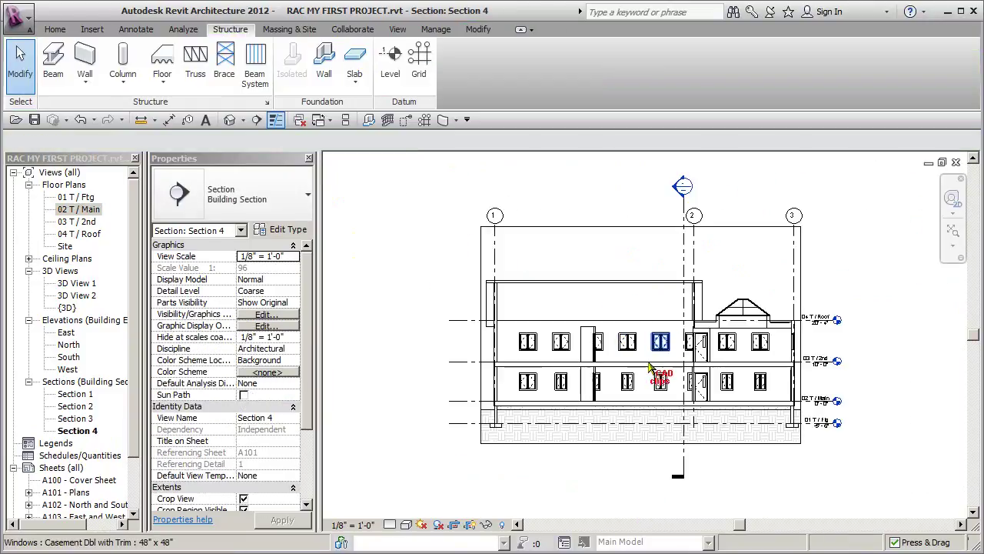
pyautogui.click(391, 525)
pyautogui.click(408, 510)
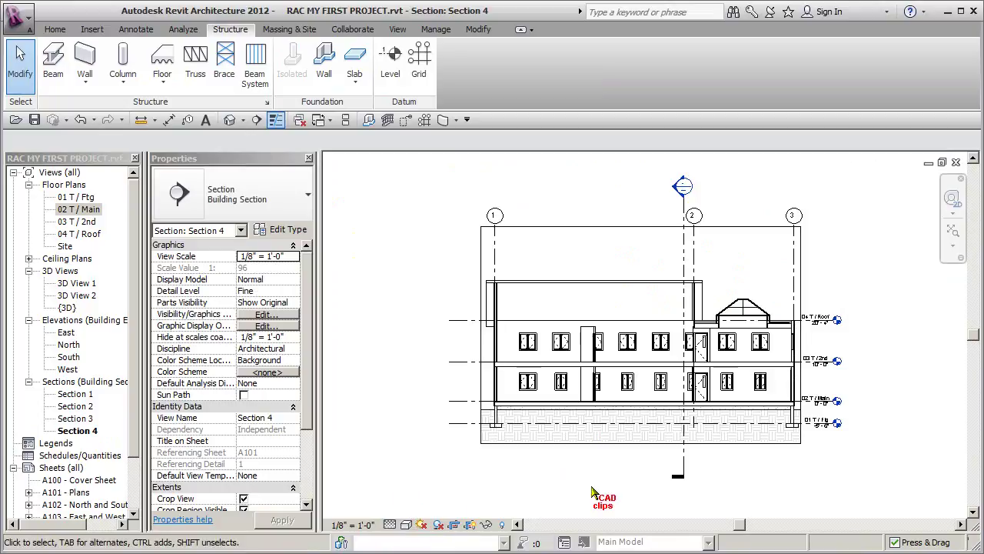
# Step: Check the constraints and top offset of the upper-storey 5" partition wall in the section
pyautogui.scroll(4, 652, 377)
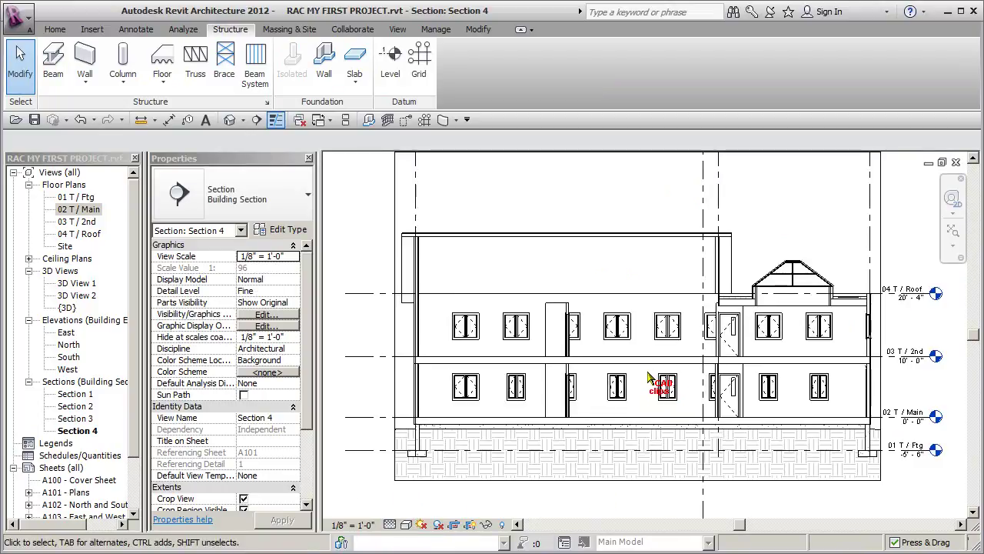
pyautogui.scroll(2, 622, 309)
pyautogui.scroll(2, 615, 302)
pyautogui.click(594, 286)
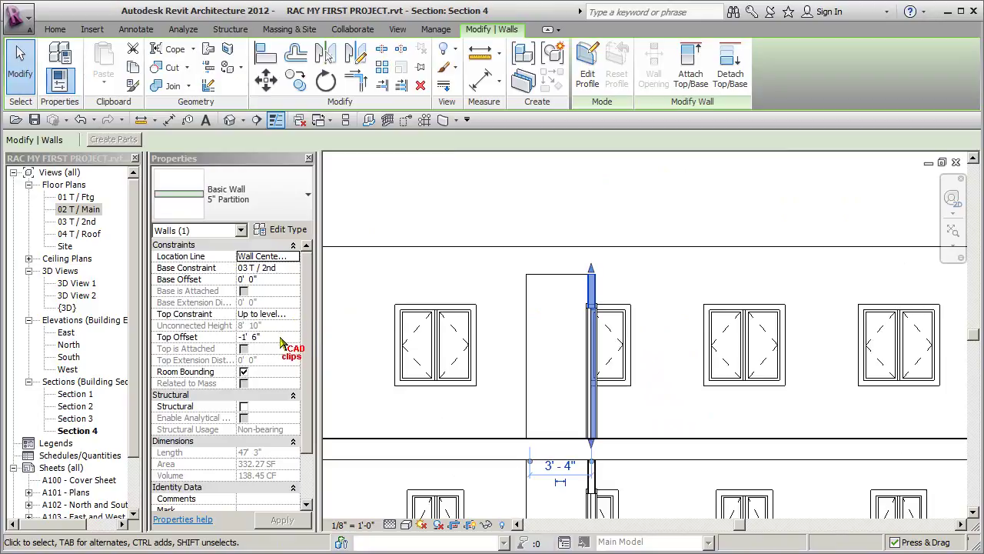
pyautogui.scroll(-1, 647, 337)
pyautogui.moveTo(712, 336); pyautogui.dragTo(468, 337, button='middle')
pyautogui.moveTo(588, 337); pyautogui.dragTo(595, 335, button='middle')
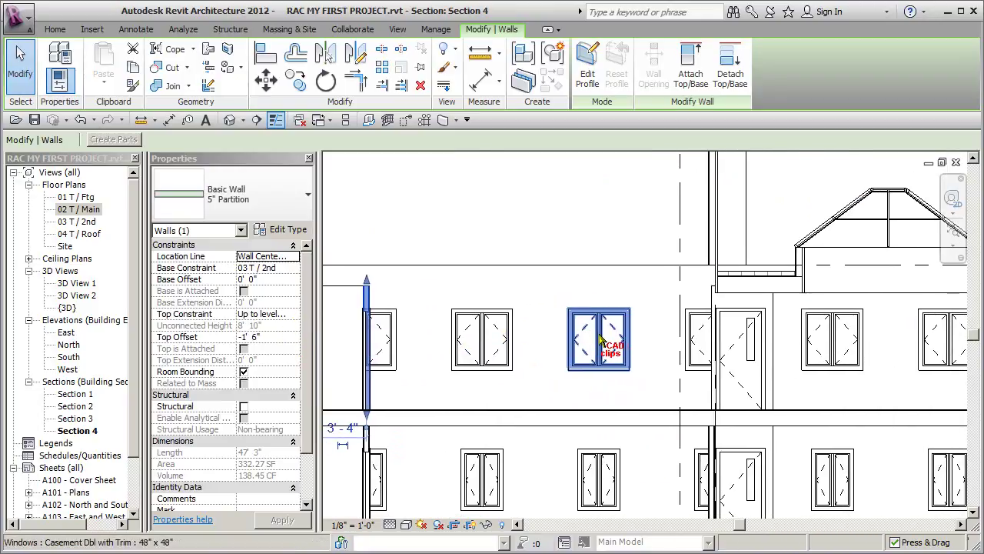
pyautogui.press('Escape')
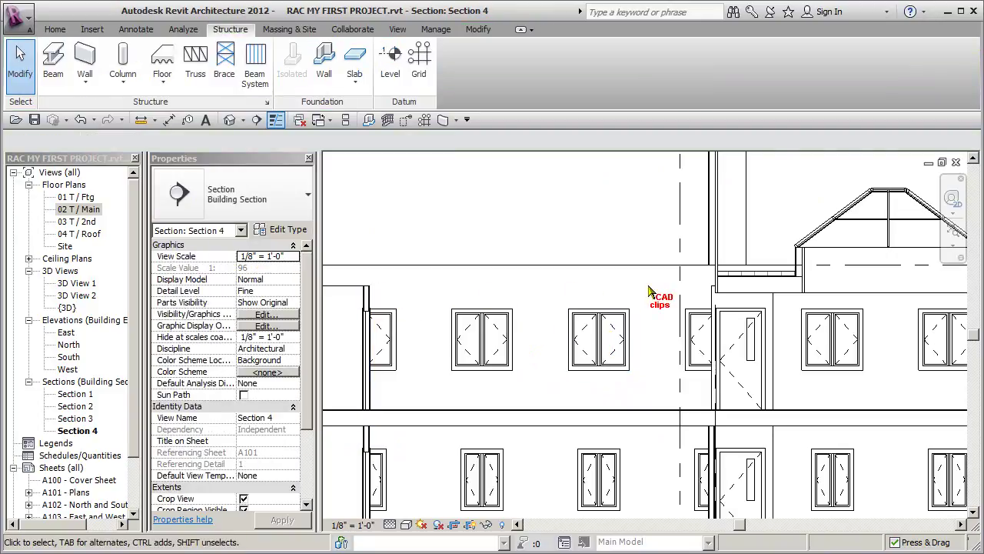
# Step: Measure the structural depth of the second floor, from below its substrate to its underside, near the exterior wall
pyautogui.moveTo(676, 290); pyautogui.dragTo(592, 297, button='middle')
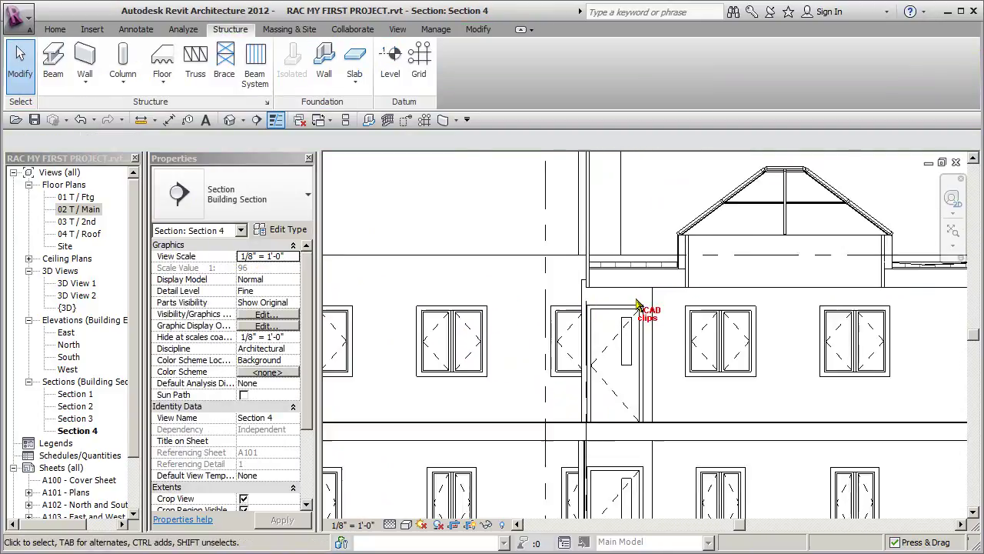
pyautogui.scroll(1, 637, 299)
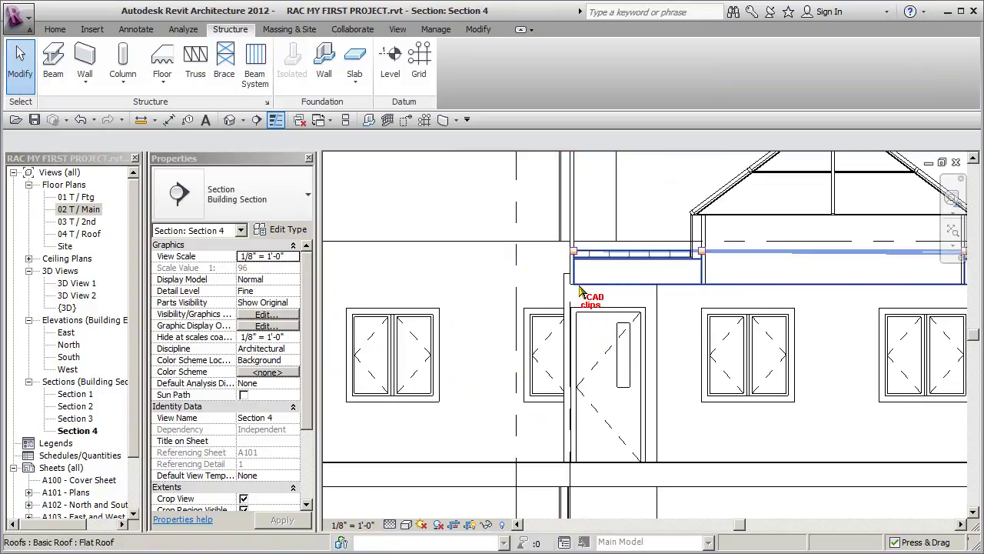
pyautogui.moveTo(652, 309); pyautogui.dragTo(600, 288, button='middle')
pyautogui.moveTo(649, 349); pyautogui.dragTo(703, 212, button='middle')
pyautogui.scroll(-2, 683, 255)
pyautogui.moveTo(642, 314); pyautogui.dragTo(643, 344, button='middle')
pyautogui.scroll(5, 699, 342)
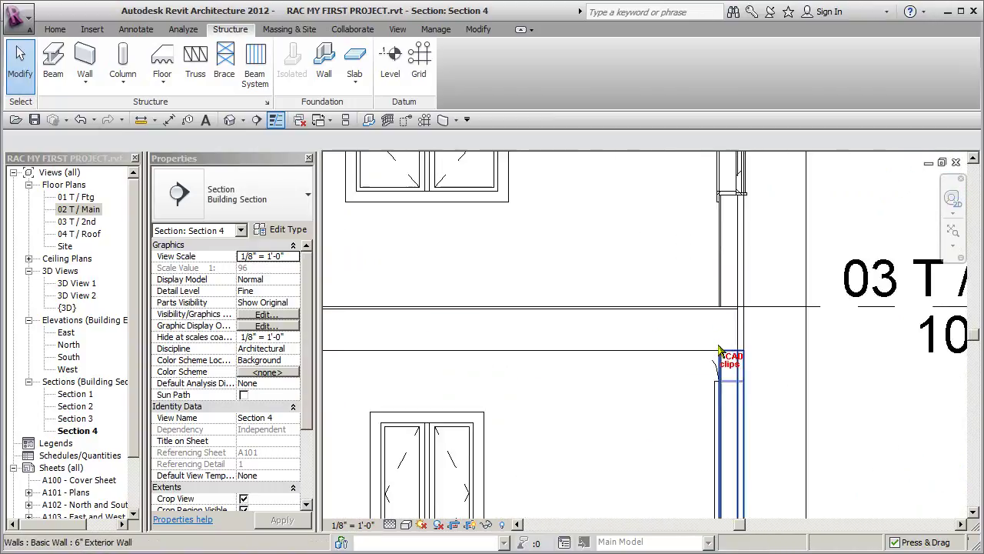
pyautogui.click(477, 29)
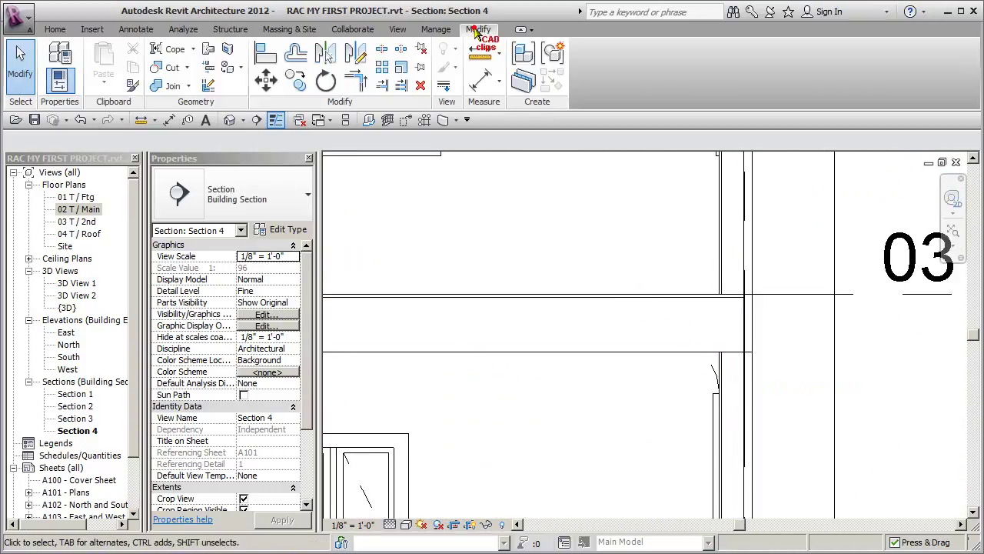
pyautogui.click(486, 60)
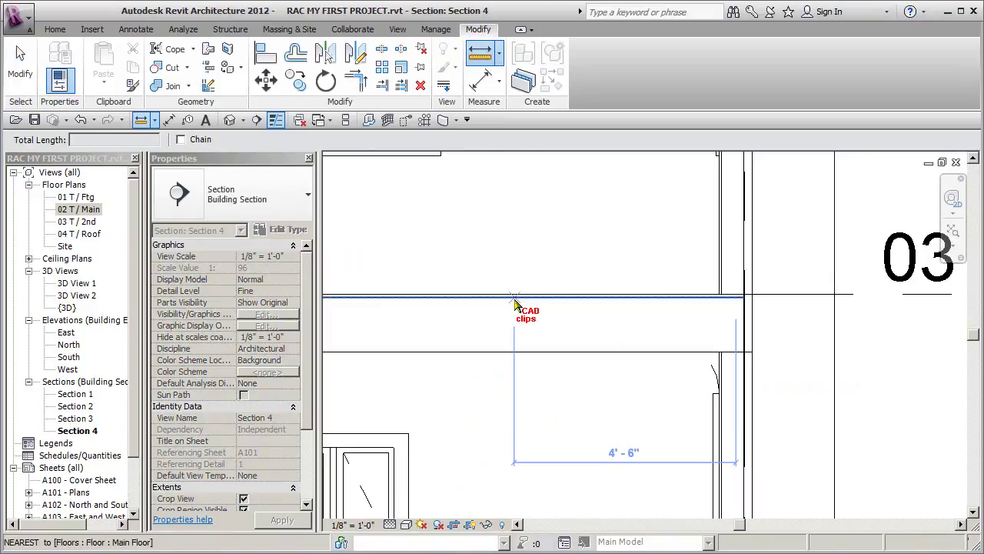
pyautogui.click(515, 352)
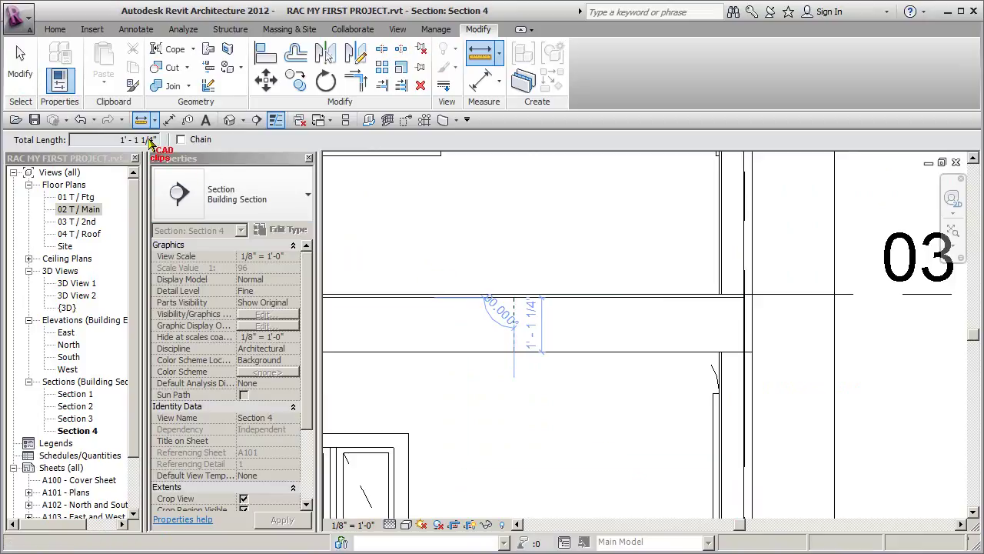
pyautogui.press('Escape')
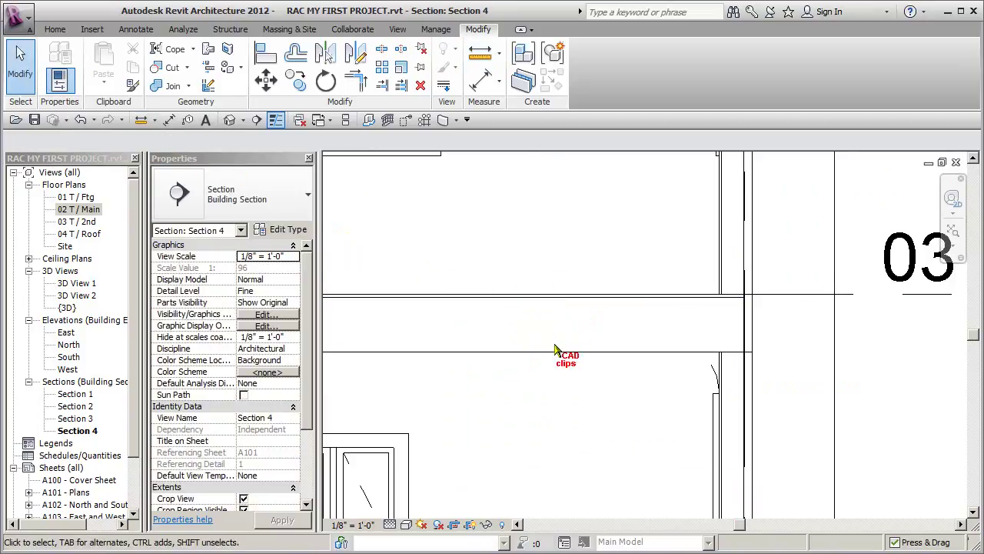
# Step: Change the Structure layer thickness of the Main Floor type to 14"
pyautogui.click(552, 353)
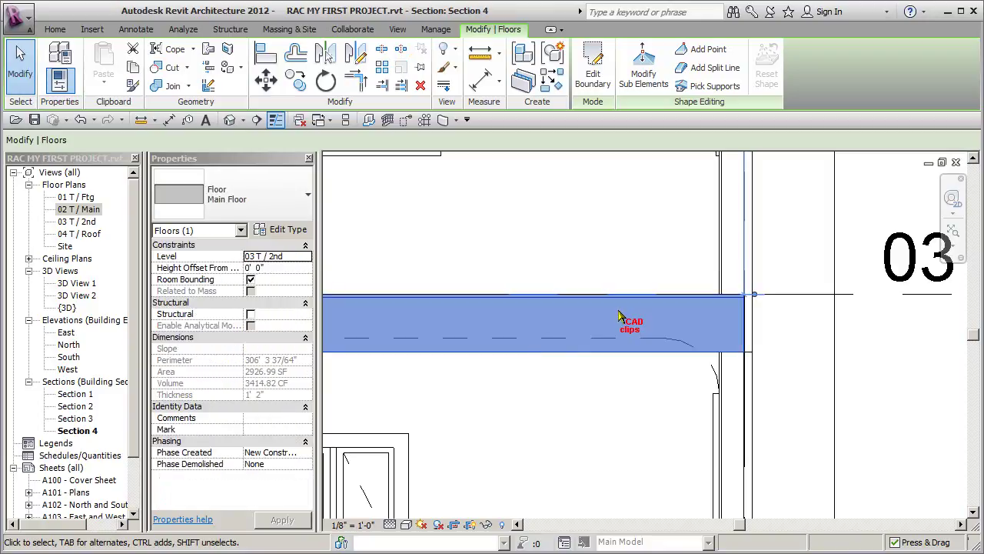
pyautogui.click(286, 231)
pyautogui.click(351, 200)
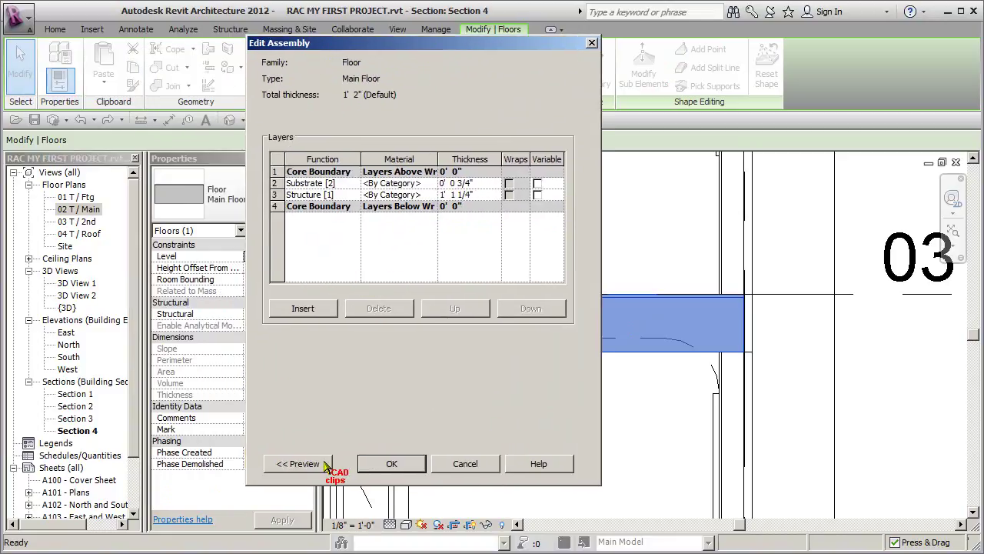
pyautogui.click(298, 464)
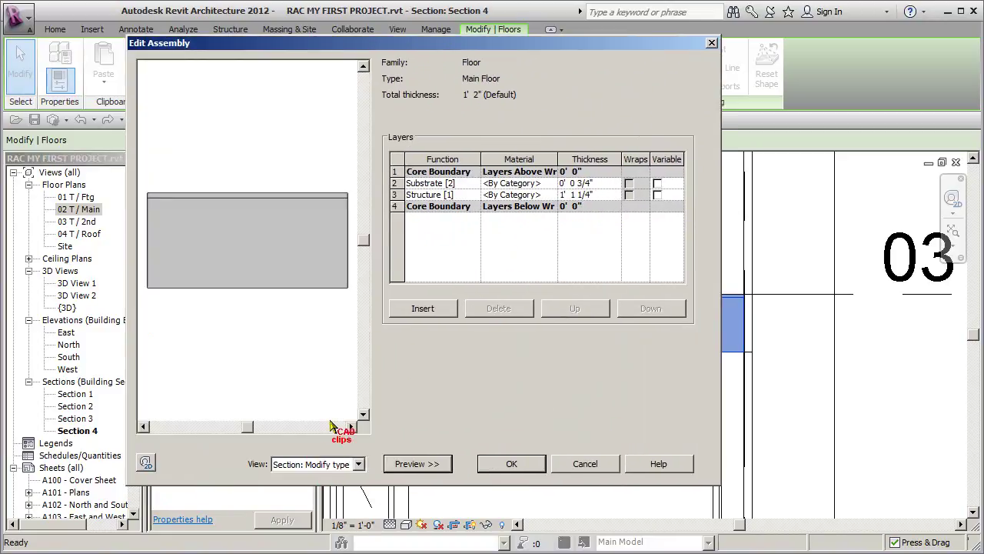
pyautogui.click(398, 196)
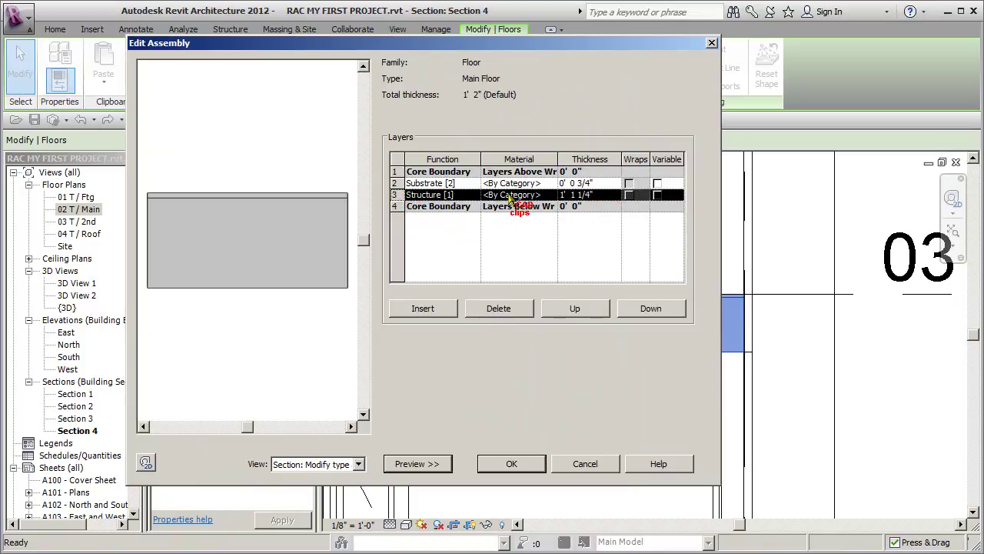
pyautogui.click(599, 194)
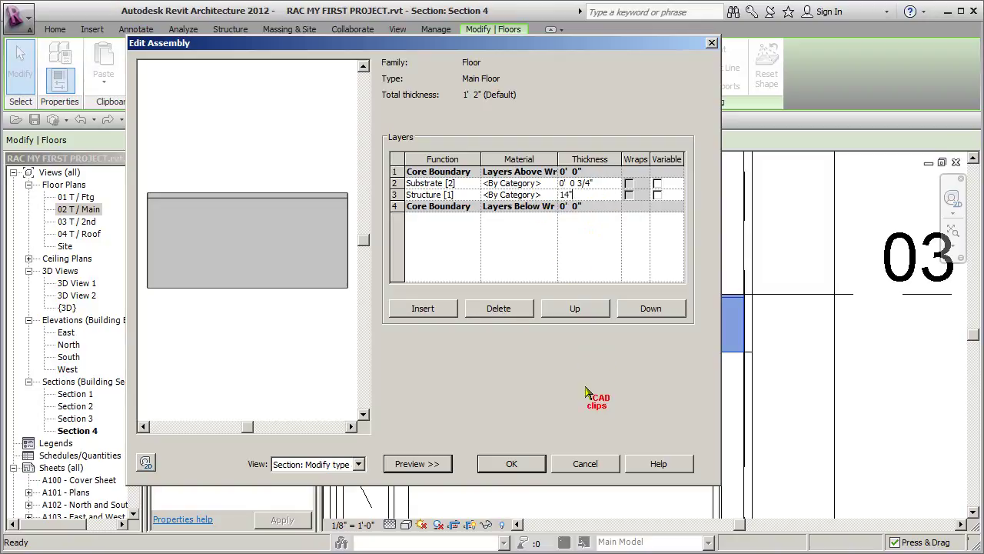
pyautogui.click(514, 464)
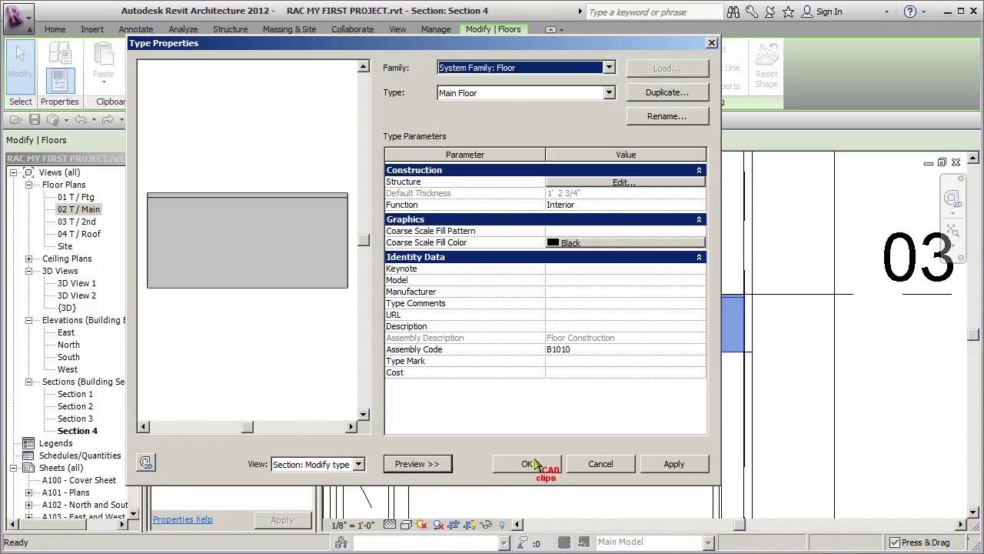
pyautogui.click(527, 463)
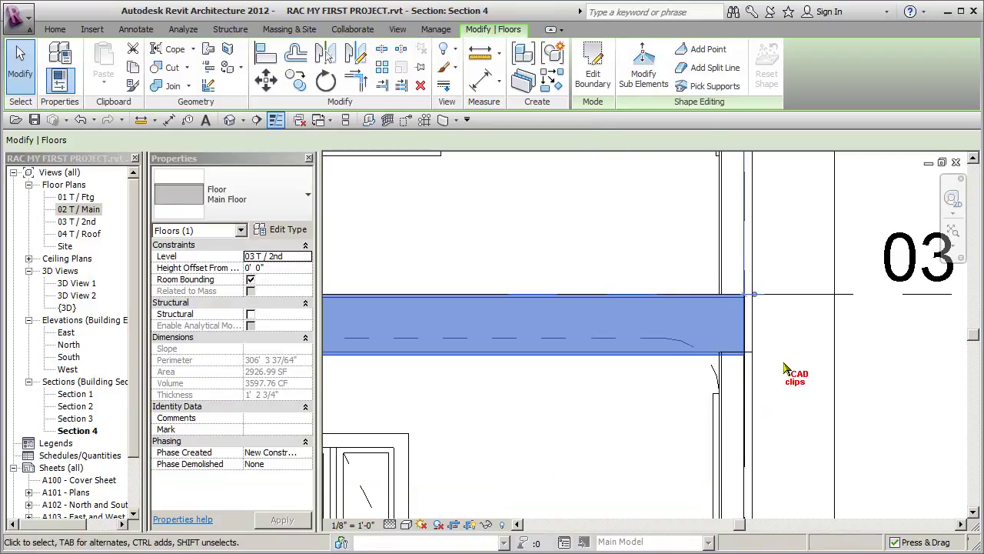
# Step: Attach the top of the main-level 6" exterior wall below level 03 T / 2nd to the second floor
pyautogui.moveTo(785, 364); pyautogui.dragTo(735, 363, button='middle')
pyautogui.click(735, 363)
pyautogui.scroll(2, 708, 370)
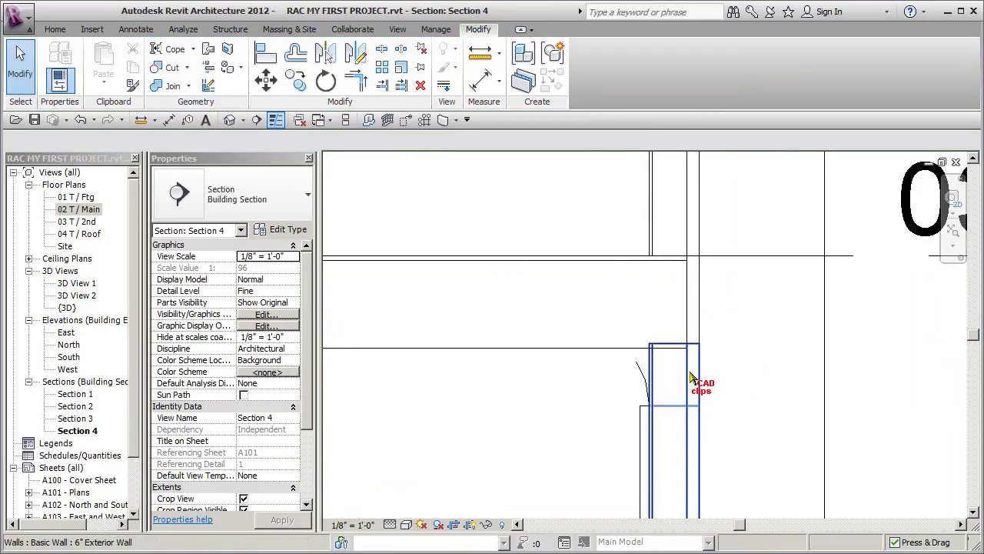
pyautogui.scroll(-3, 663, 350)
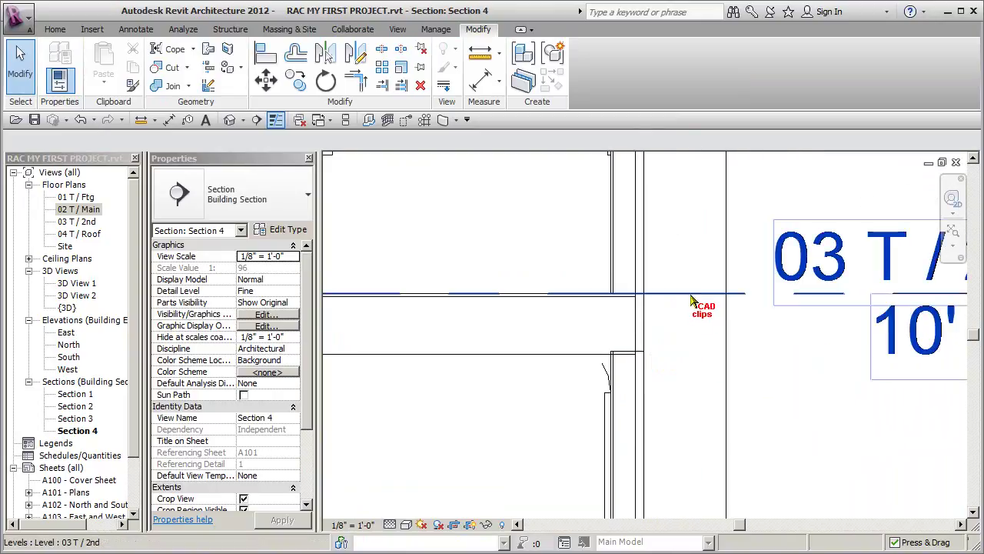
pyautogui.click(690, 298)
pyautogui.click(694, 347)
pyautogui.scroll(-2, 669, 365)
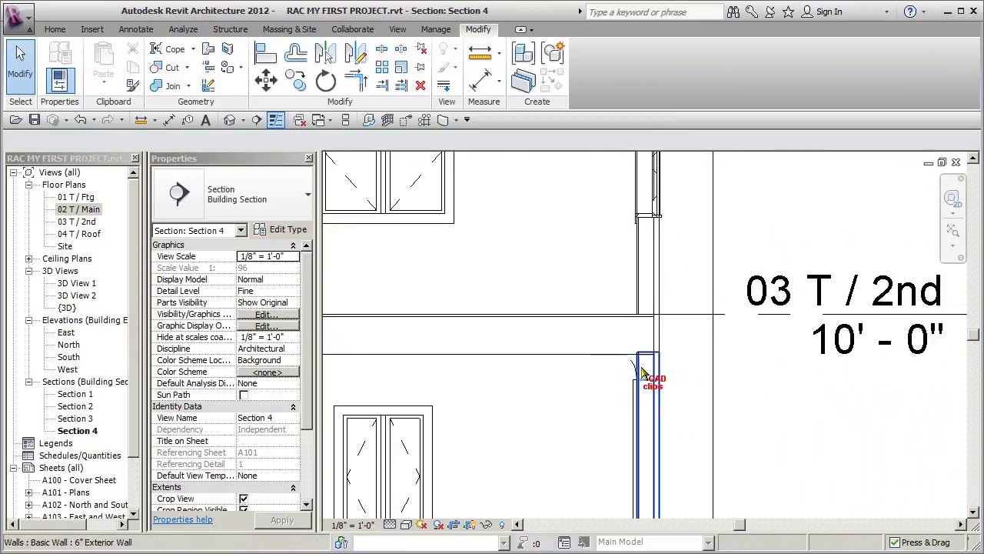
pyautogui.click(646, 375)
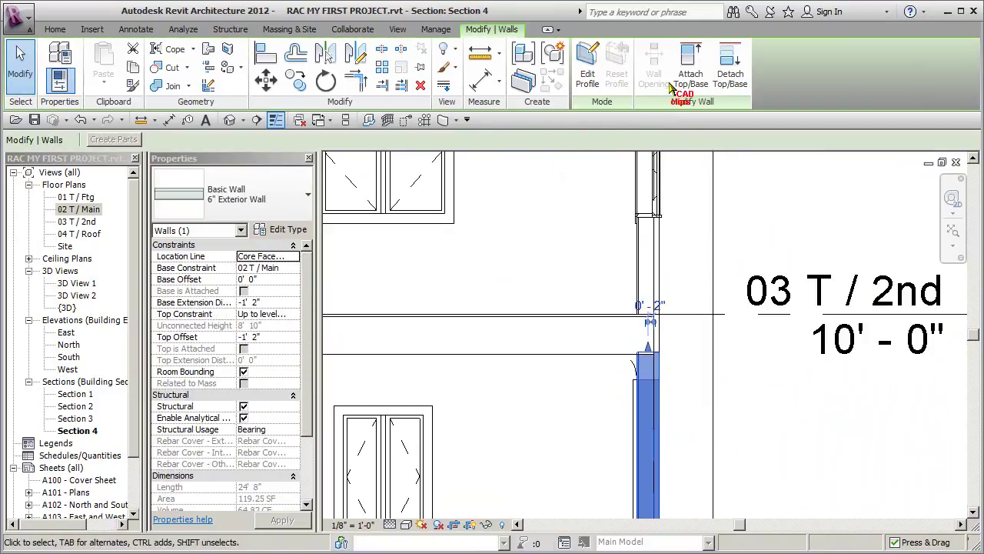
pyautogui.click(690, 69)
pyautogui.click(545, 379)
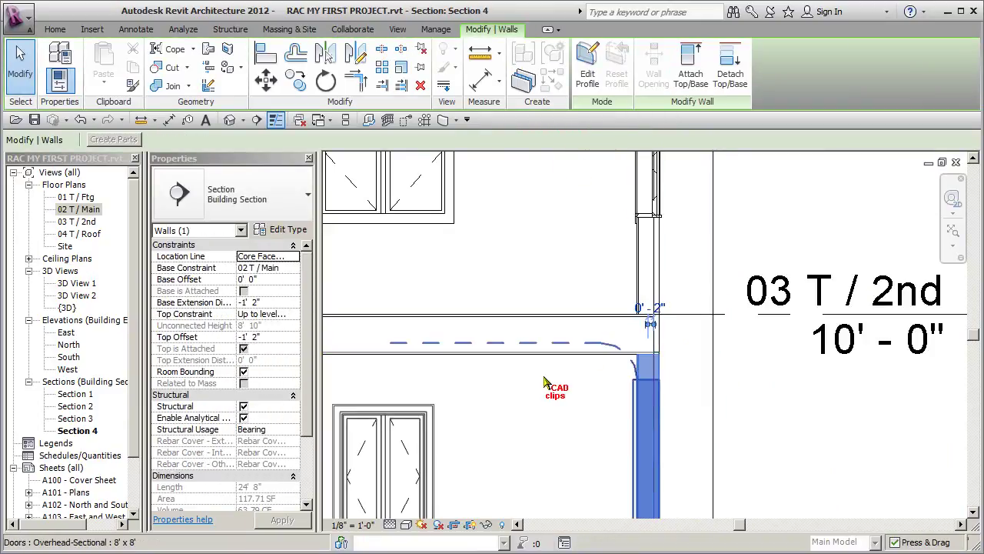
pyautogui.click(545, 381)
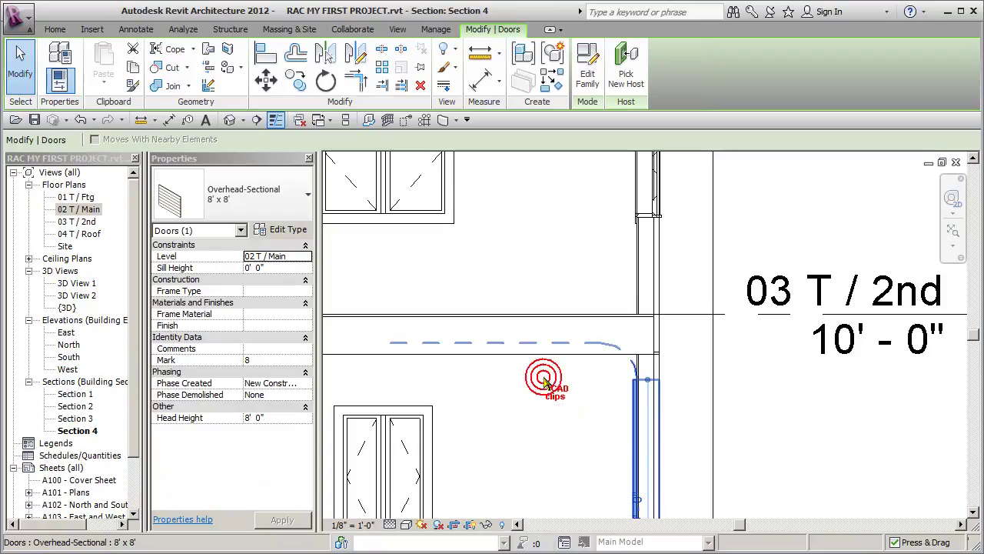
# Step: Select the main-level walls across the section by filtering the selection to Walls only, and attach their tops to the second floor
pyautogui.scroll(-4, 544, 383)
pyautogui.scroll(-2, 565, 380)
pyautogui.moveTo(520, 381); pyautogui.dragTo(727, 369, button='middle')
pyautogui.scroll(-1, 654, 369)
pyautogui.moveTo(654, 368); pyautogui.dragTo(738, 353, button='middle')
pyautogui.scroll(-2, 738, 358)
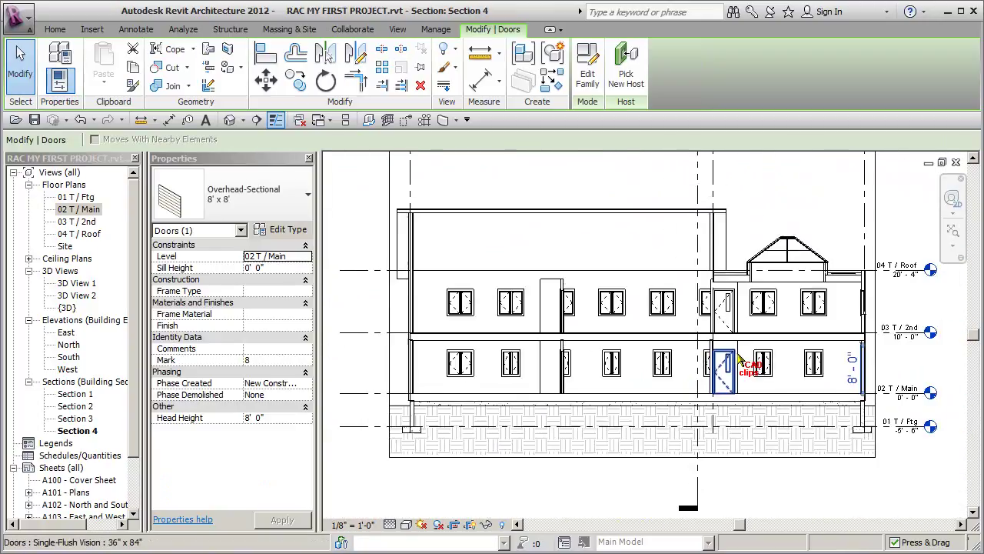
pyautogui.moveTo(890, 362); pyautogui.dragTo(402, 361)
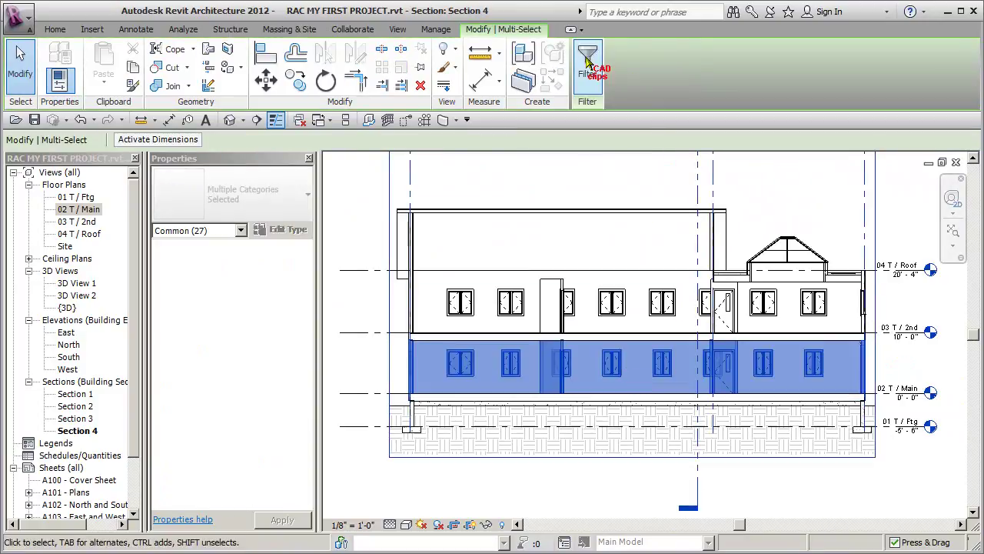
pyautogui.click(587, 62)
pyautogui.click(384, 218)
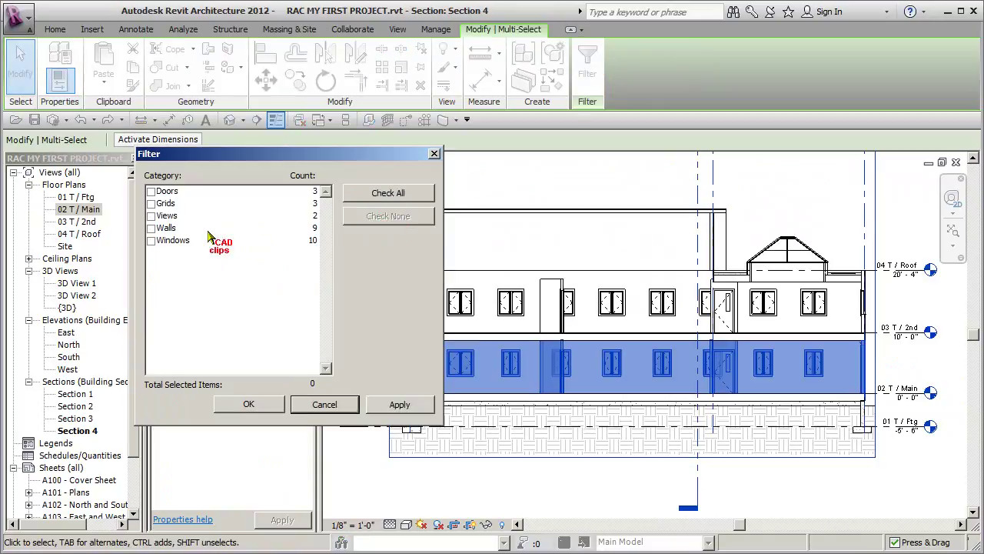
pyautogui.click(151, 229)
pyautogui.click(247, 395)
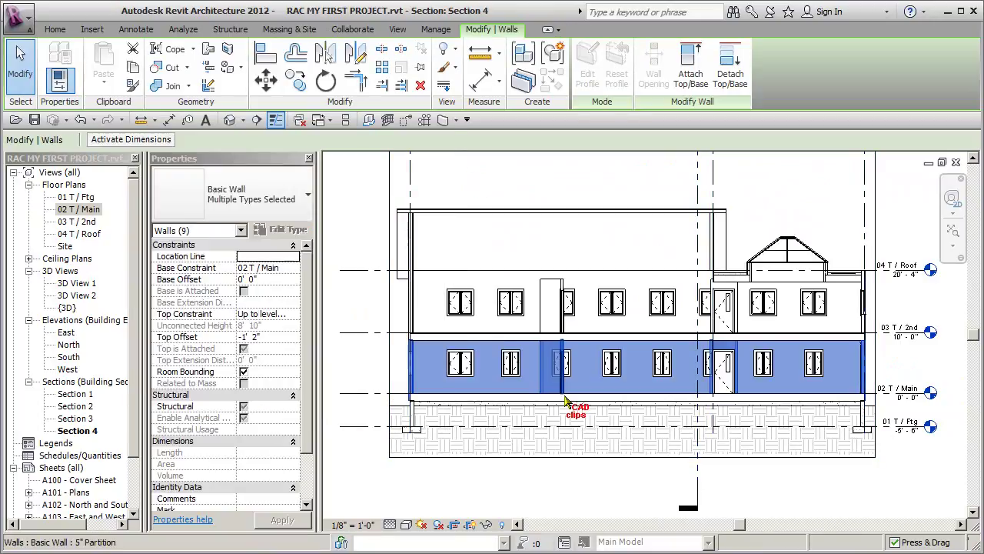
pyautogui.click(688, 79)
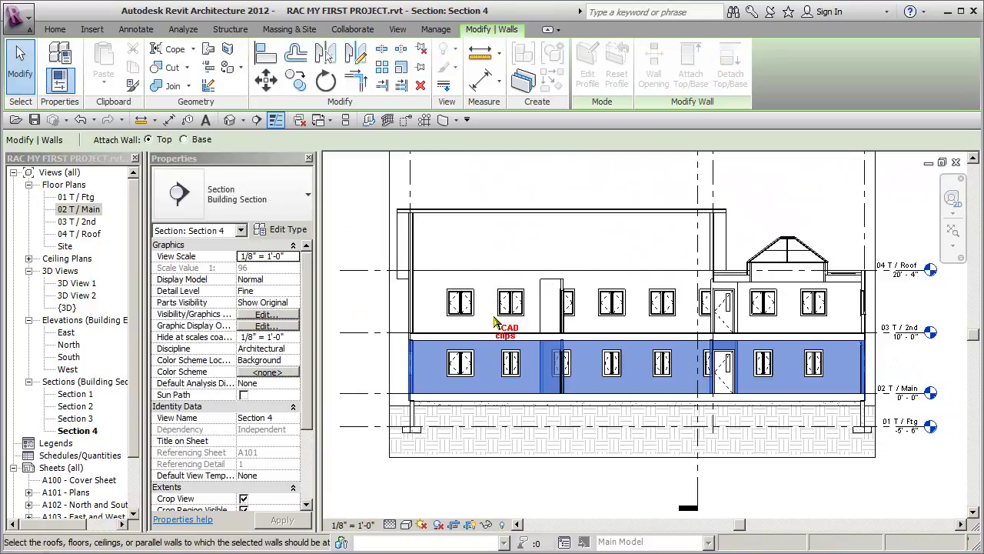
pyautogui.click(644, 335)
pyautogui.click(899, 357)
# Step: Inspect where the main-level walls meet the underside of the second floor, and check the properties of the Main Floor at level 03 T / 2nd
pyautogui.scroll(6, 531, 358)
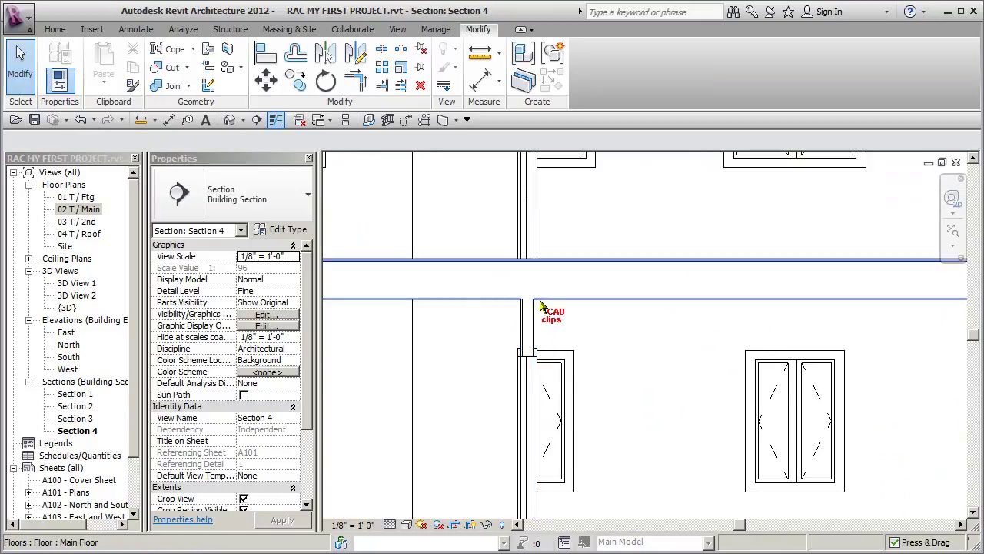
pyautogui.scroll(-5, 589, 308)
pyautogui.scroll(-3, 605, 303)
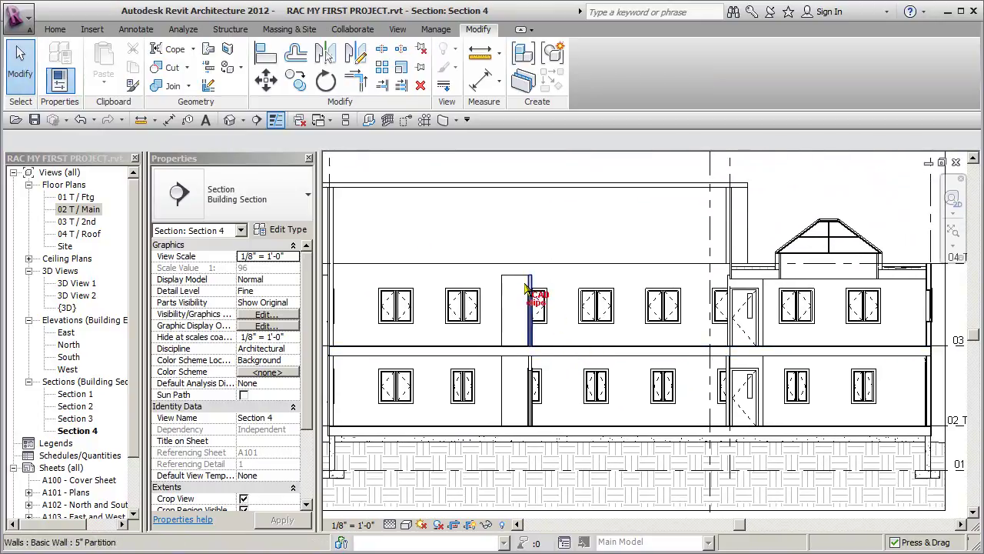
pyautogui.moveTo(668, 316); pyautogui.dragTo(620, 302, button='middle')
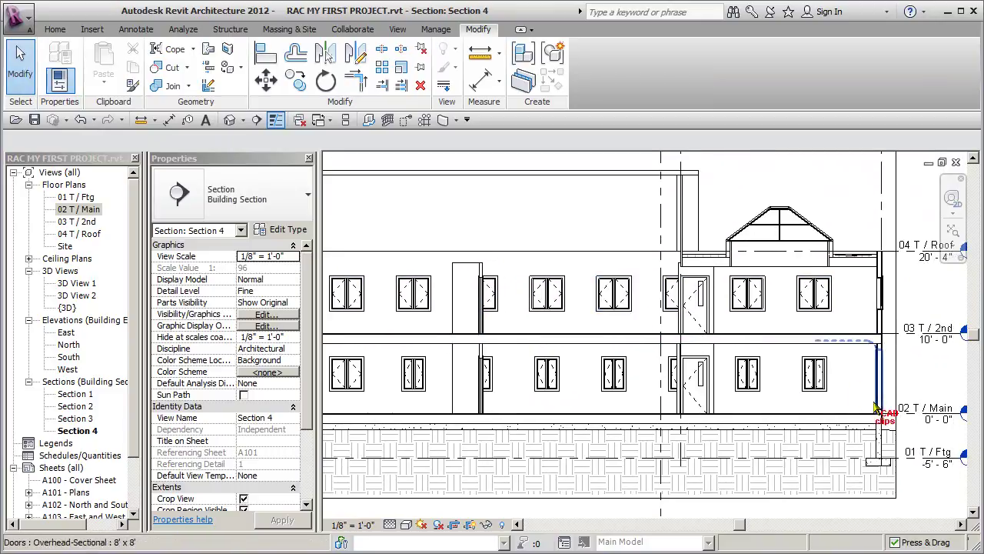
pyautogui.scroll(3, 769, 402)
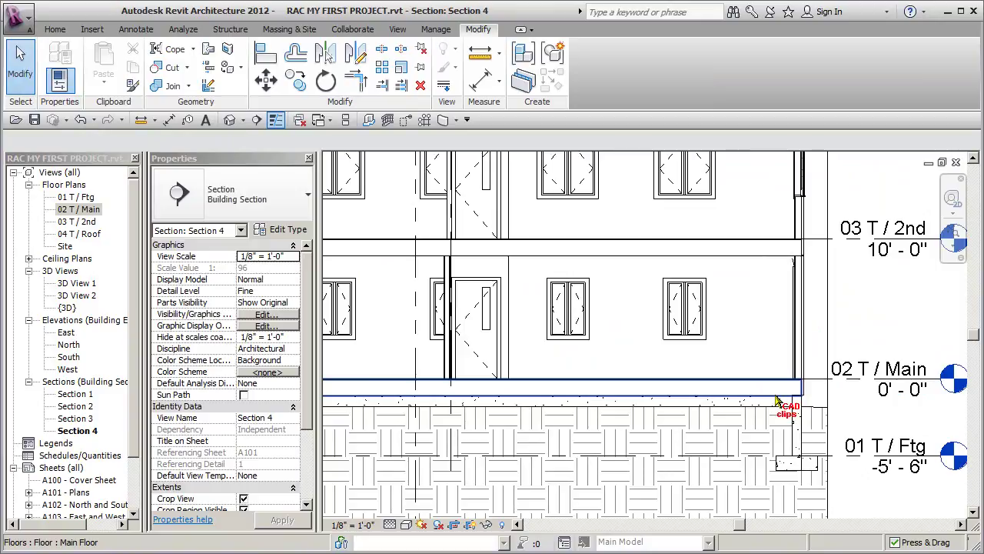
pyautogui.click(775, 396)
pyautogui.moveTo(774, 391); pyautogui.dragTo(777, 263)
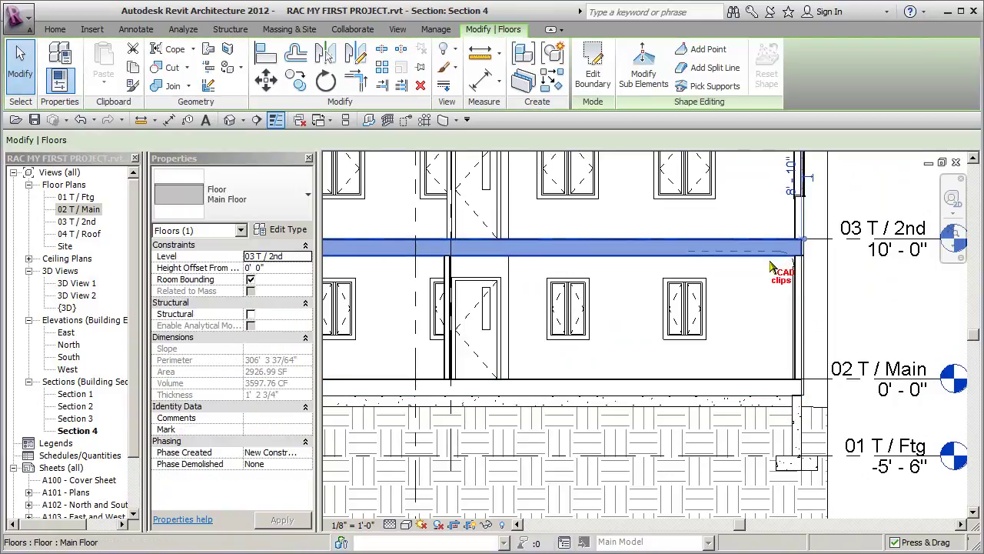
pyautogui.press('Escape')
pyautogui.scroll(3, 773, 269)
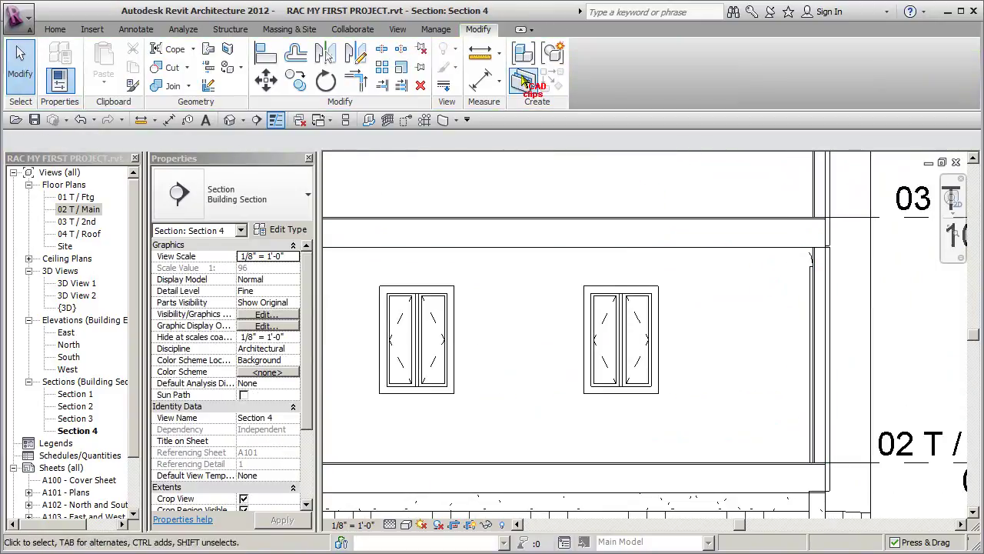
# Step: Measure the full depth of the second floor from its top to its underside, and review its thickness property
pyautogui.click(480, 53)
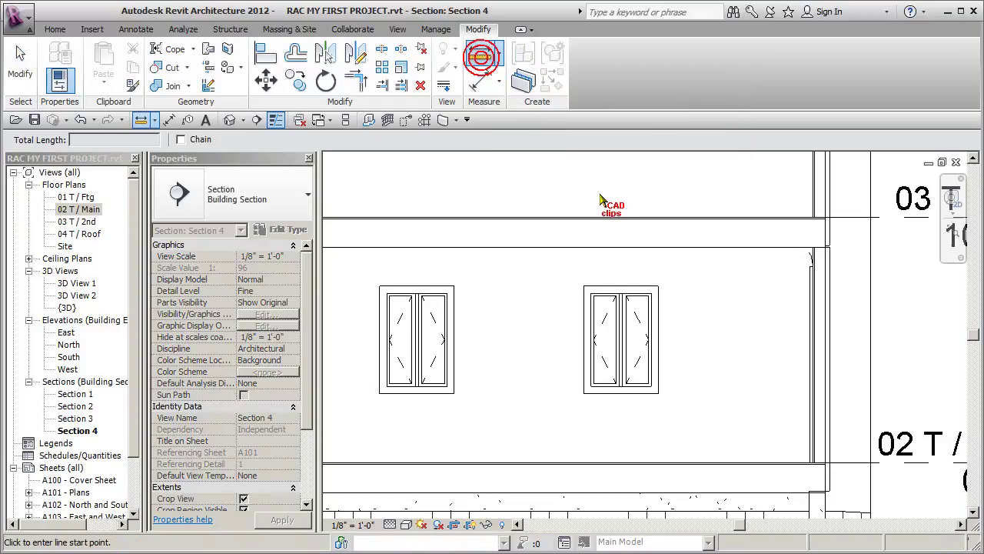
pyautogui.click(604, 219)
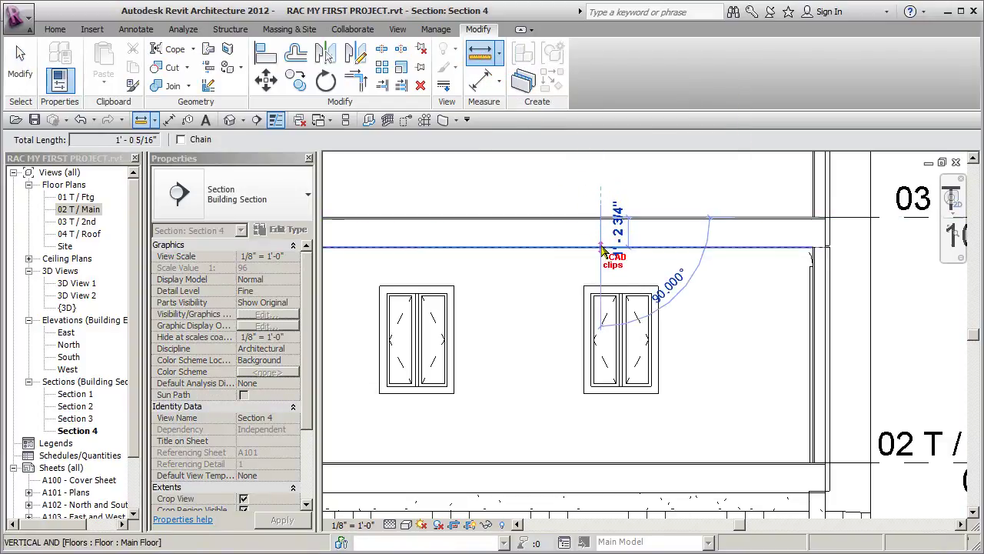
pyautogui.click(604, 250)
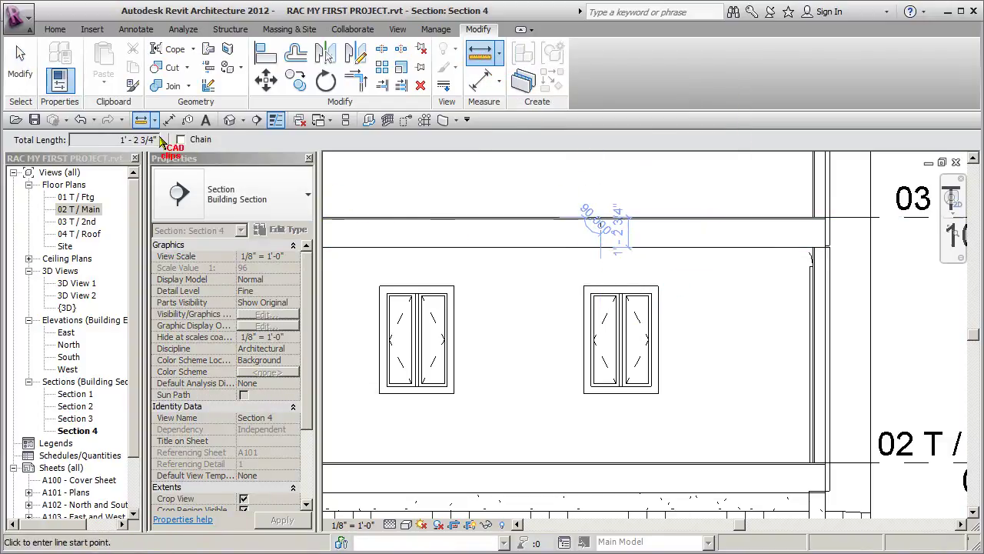
pyautogui.press('Escape')
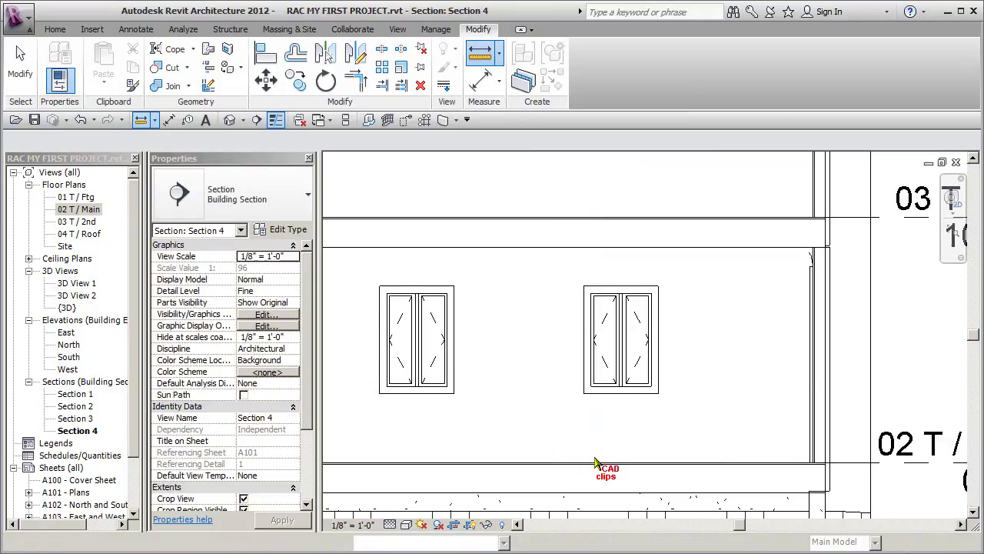
pyautogui.click(598, 469)
pyautogui.click(666, 242)
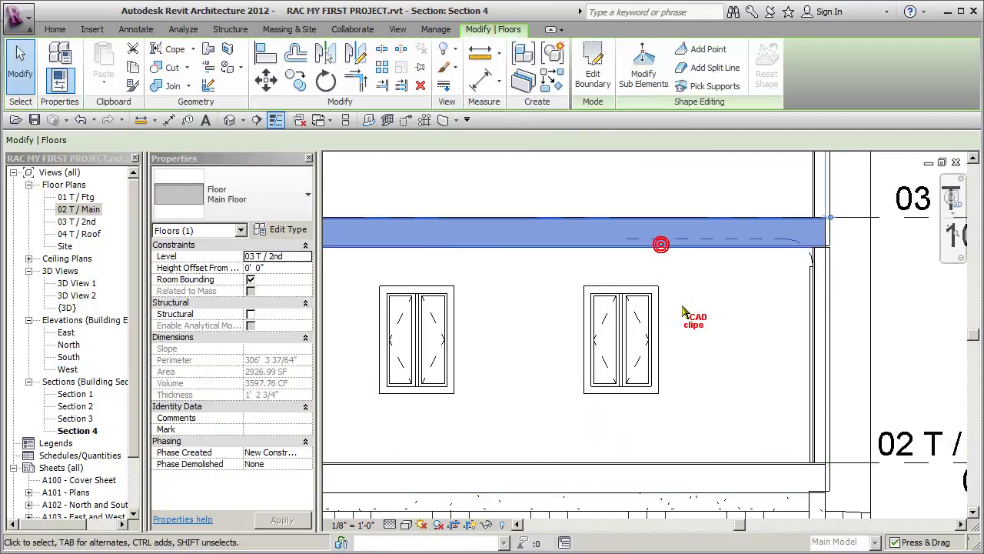
pyautogui.scroll(-3, 669, 269)
pyautogui.scroll(-2, 756, 350)
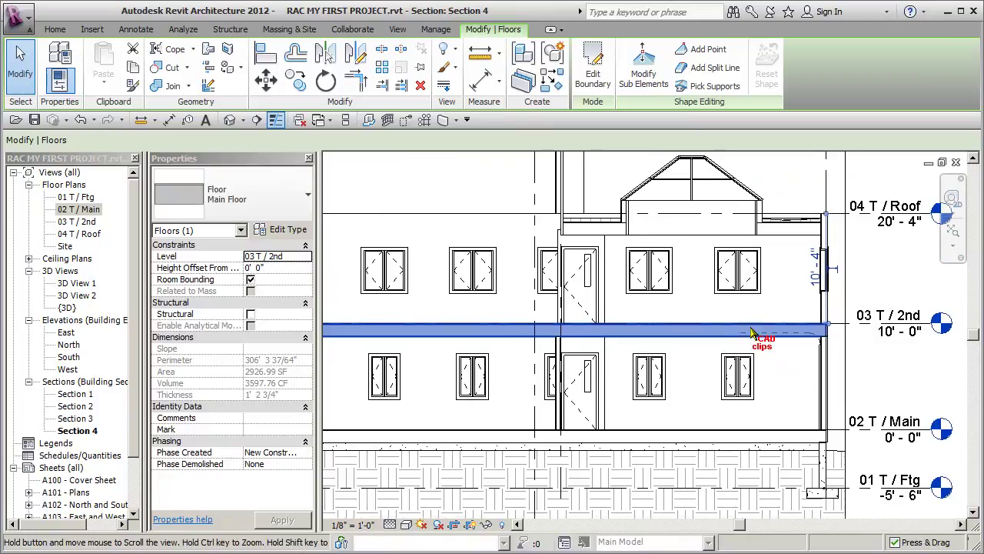
pyautogui.scroll(2, 790, 344)
pyautogui.press('Escape')
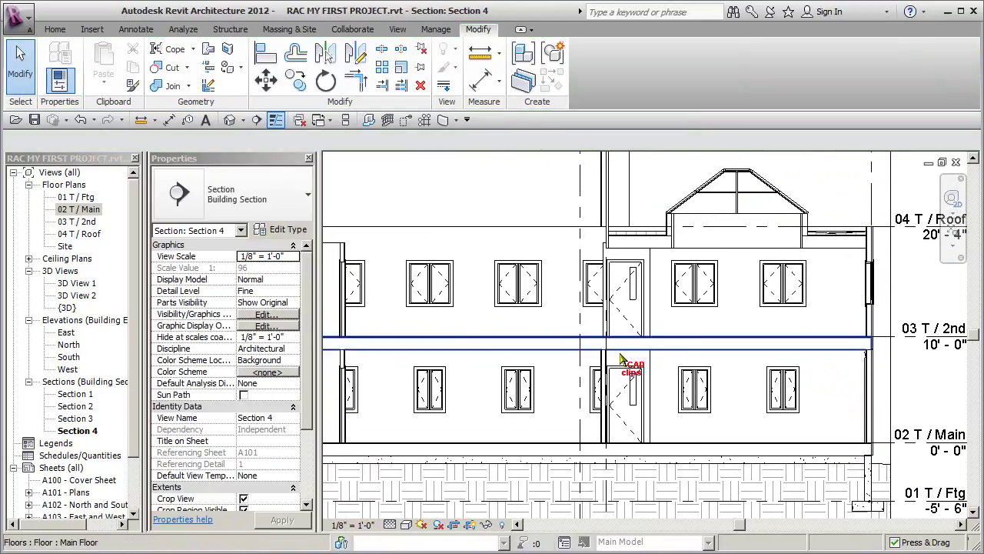
pyautogui.scroll(4, 622, 357)
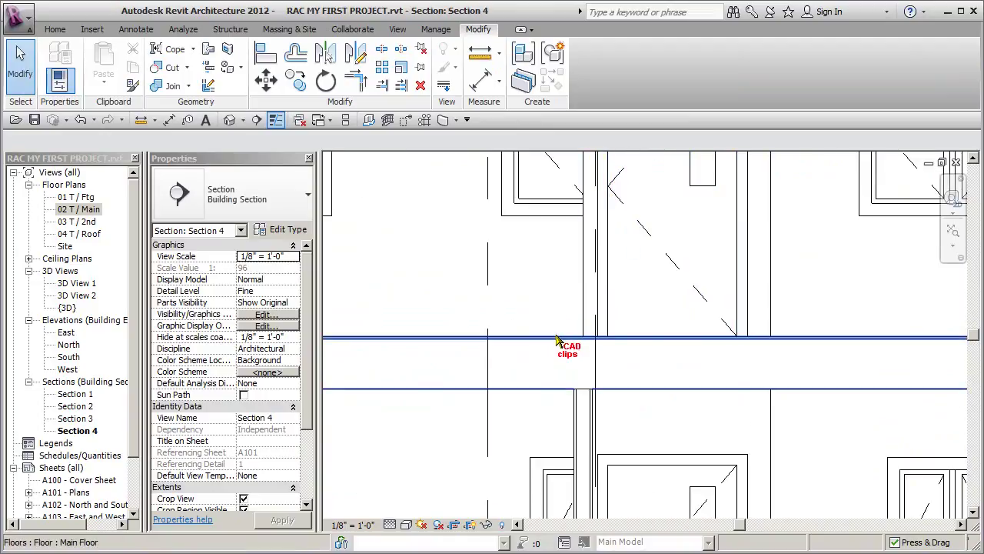
# Step: Review the finish, substrate and structure layer thicknesses in the assembly of the Flat Roof type
pyautogui.scroll(-3, 557, 341)
pyautogui.scroll(-2, 603, 332)
pyautogui.scroll(5, 818, 284)
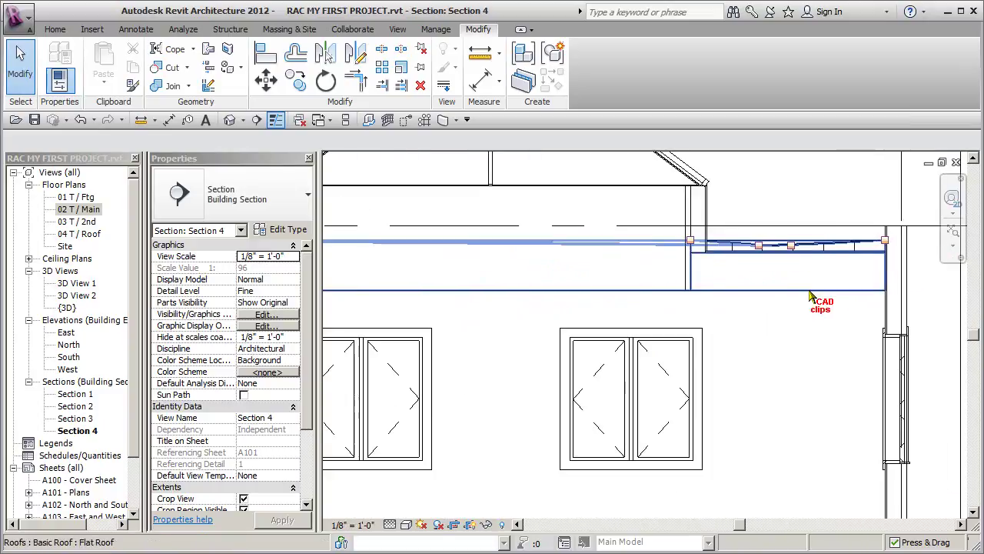
pyautogui.click(810, 296)
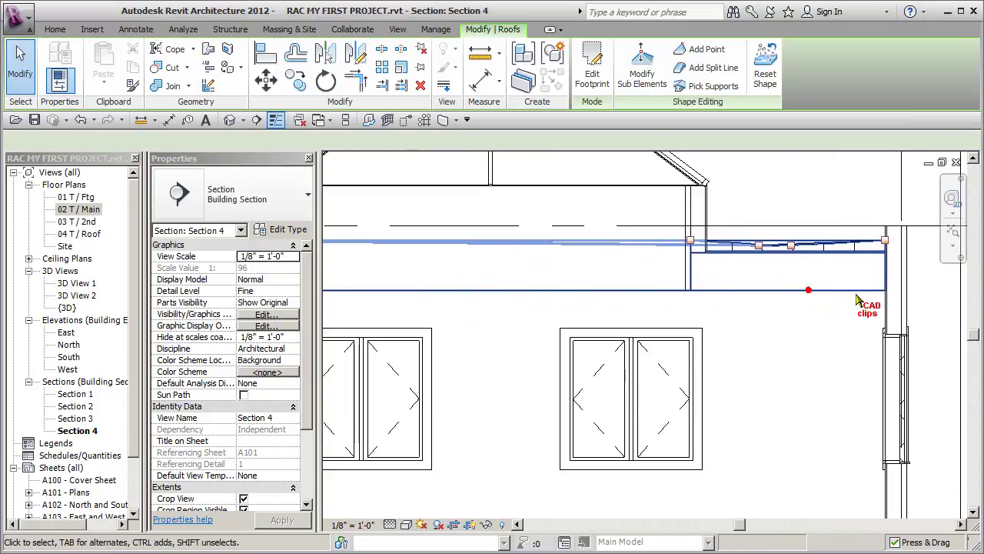
pyautogui.click(290, 231)
pyautogui.click(708, 184)
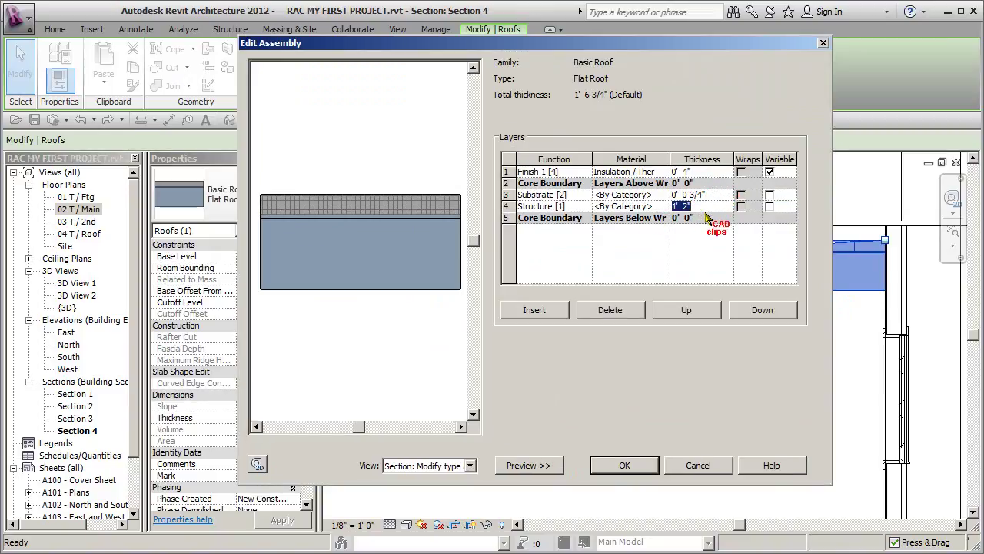
pyautogui.click(721, 195)
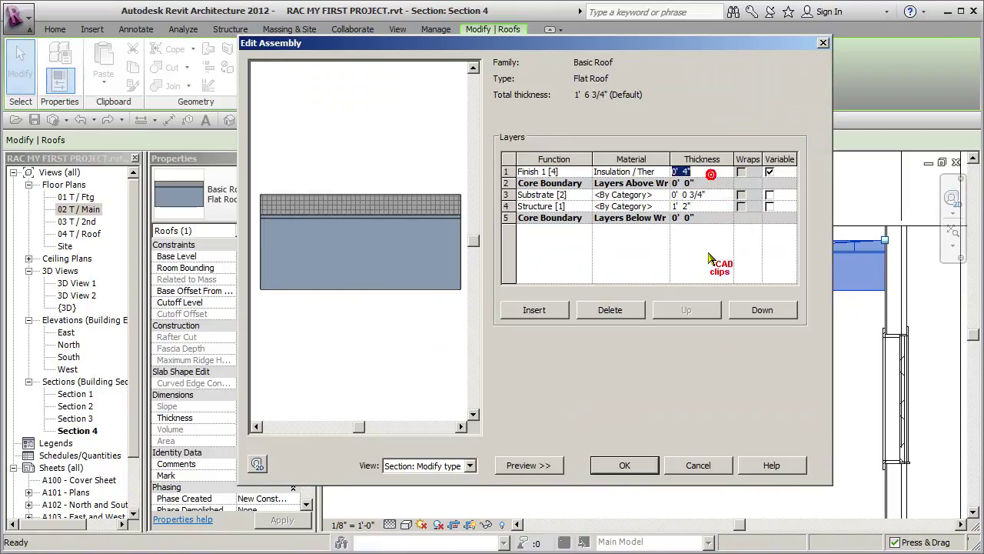
pyautogui.click(624, 465)
pyautogui.click(633, 464)
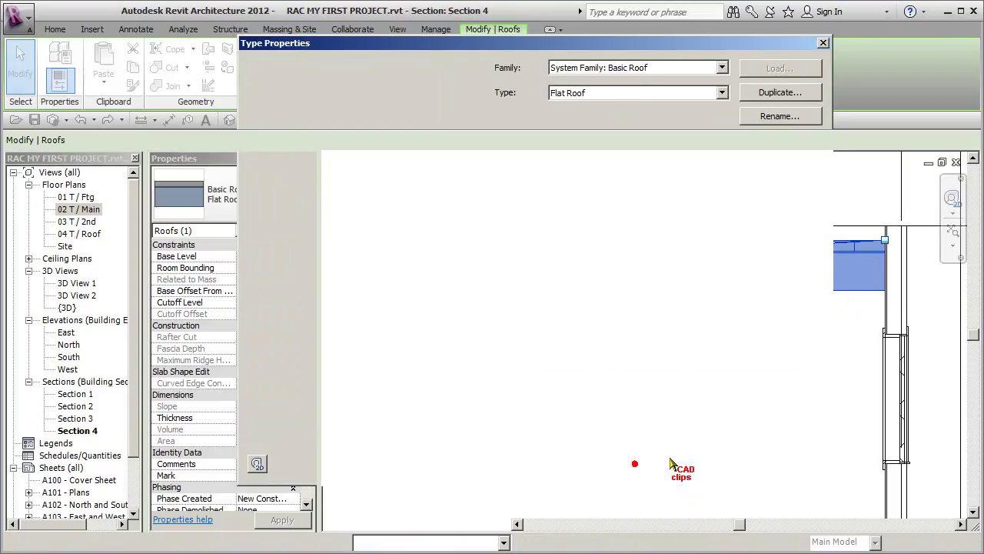
pyautogui.click(767, 369)
# Step: Display the section shaded to examine the flat roof's construction, and switch it back to hidden line
pyautogui.scroll(2, 767, 285)
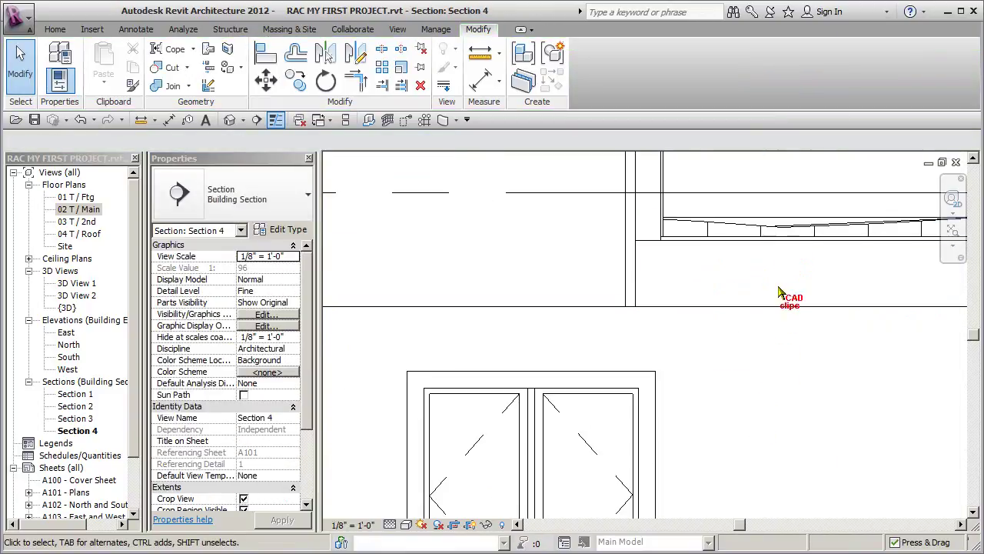
pyautogui.press('s')
pyautogui.press('d')
pyautogui.moveTo(784, 308)
pyautogui.mouseDown(button='middle')
pyautogui.moveTo(768, 319)
pyautogui.moveTo(802, 288)
pyautogui.moveTo(696, 345)
pyautogui.mouseUp(button='middle')
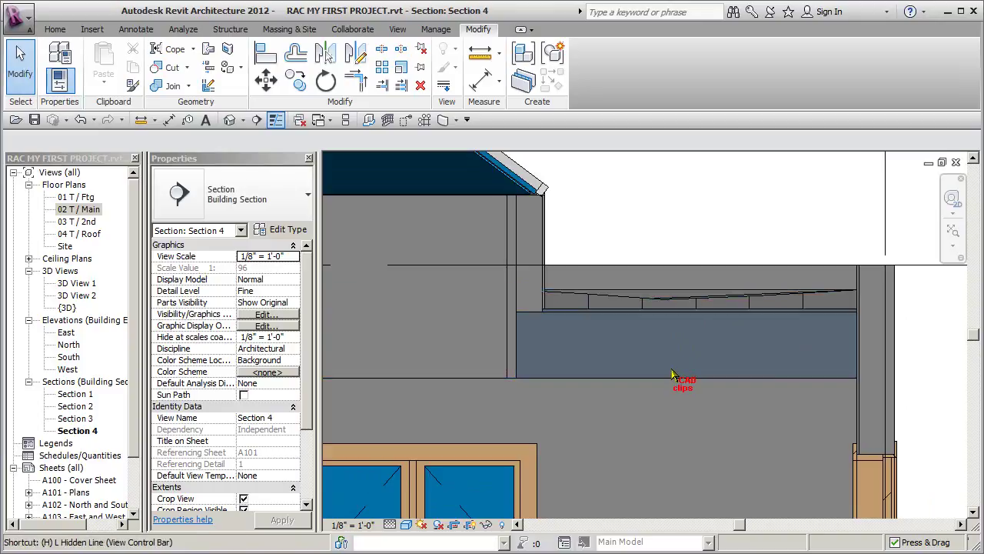
pyautogui.press('h')
pyautogui.press('l')
# Step: Extend the base of the tall exterior wall beside the flat roof down to the top of the wall below it
pyautogui.scroll(-2, 675, 378)
pyautogui.moveTo(675, 378)
pyautogui.mouseDown(button='middle')
pyautogui.moveTo(654, 389)
pyautogui.moveTo(615, 380)
pyautogui.mouseUp(button='middle')
pyautogui.moveTo(470, 375); pyautogui.dragTo(736, 375, button='middle')
pyautogui.scroll(1, 529, 372)
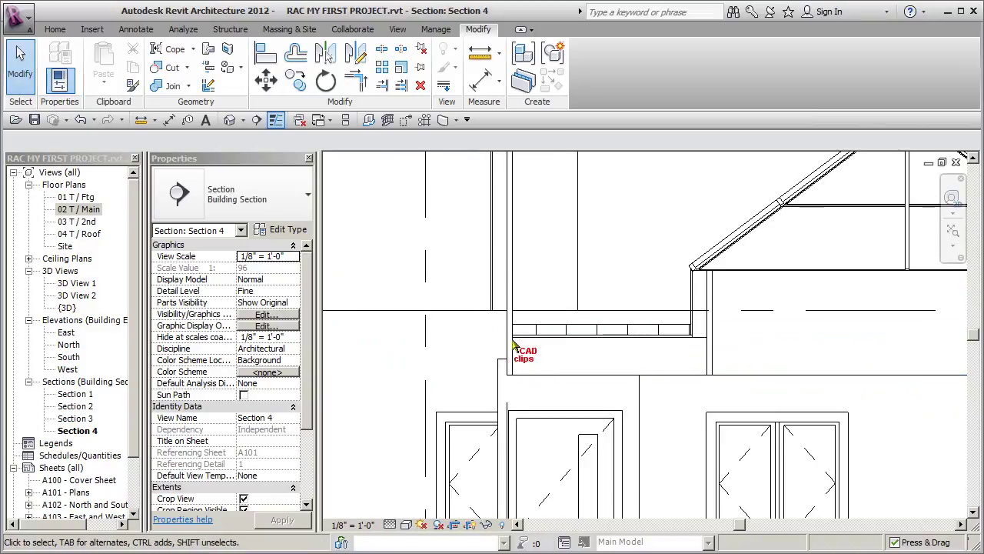
pyautogui.scroll(2, 520, 356)
pyautogui.moveTo(491, 291); pyautogui.dragTo(492, 376)
pyautogui.click(537, 257)
pyautogui.scroll(-2, 537, 256)
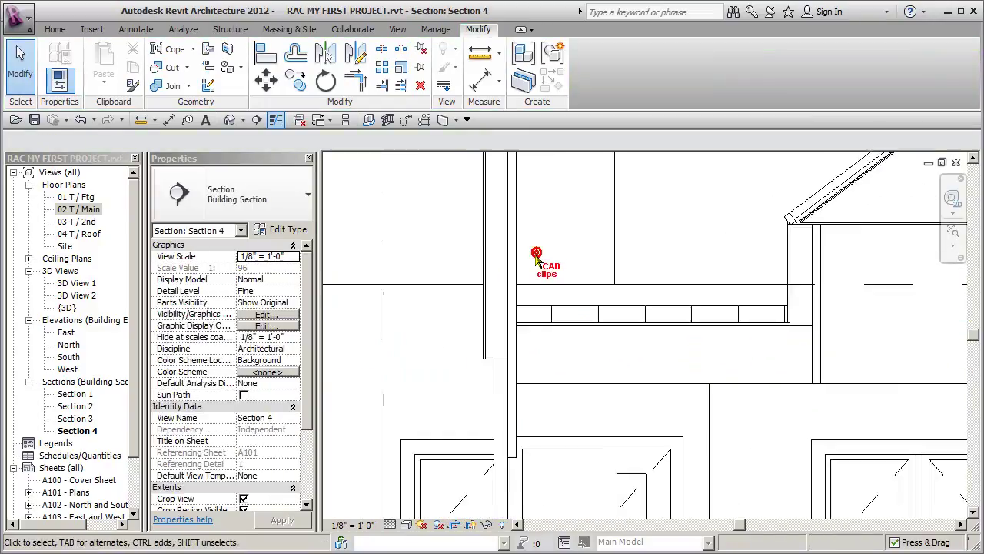
pyautogui.moveTo(537, 256); pyautogui.dragTo(562, 254, button='middle')
# Step: Raise the bottom of the tall wall's extended outer layers to roughly the underside of the flat roof
pyautogui.click(547, 368)
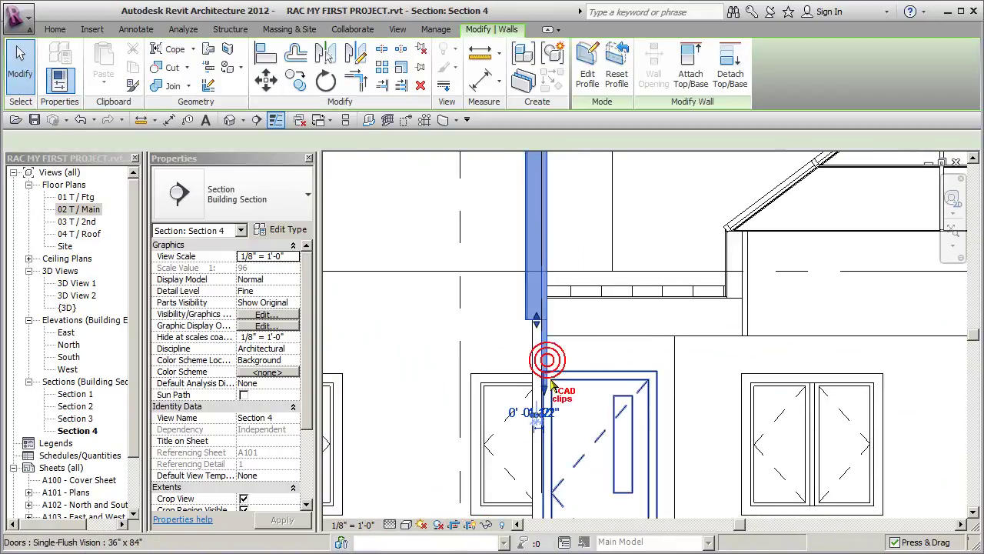
pyautogui.scroll(2, 542, 346)
pyautogui.moveTo(545, 306); pyautogui.dragTo(558, 292)
pyautogui.click(562, 326)
pyautogui.scroll(2, 540, 299)
pyautogui.click(540, 304)
pyautogui.moveTo(541, 305); pyautogui.dragTo(542, 312)
pyautogui.click(590, 344)
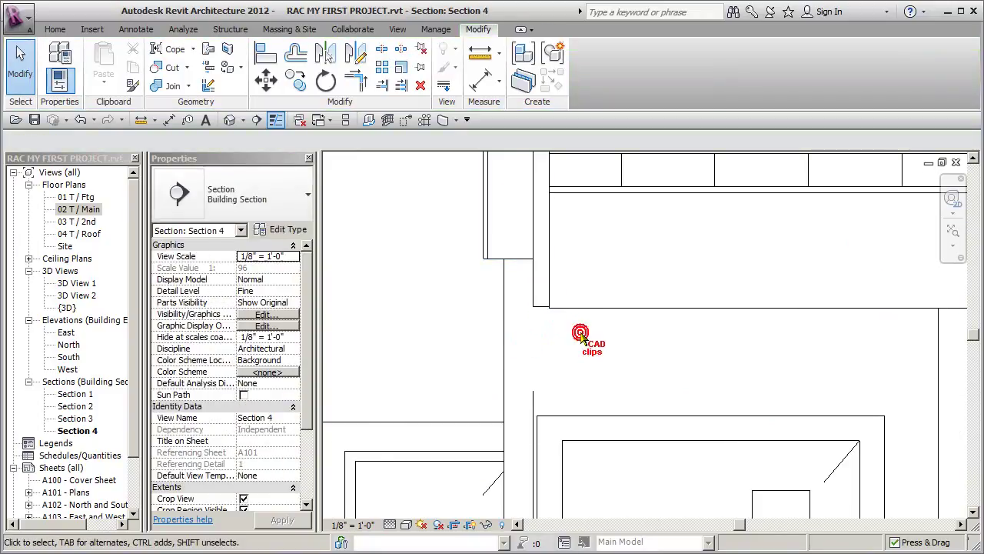
# Step: Align the bottom edge of the tall wall's extended outer layers with the underside of the flat roof
pyautogui.scroll(-1, 590, 344)
pyautogui.click(265, 53)
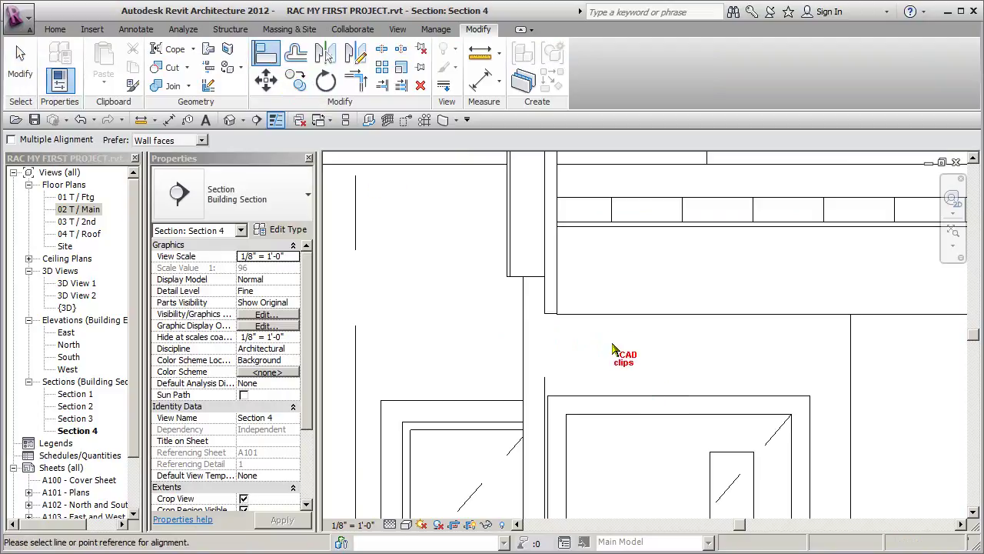
pyautogui.click(605, 316)
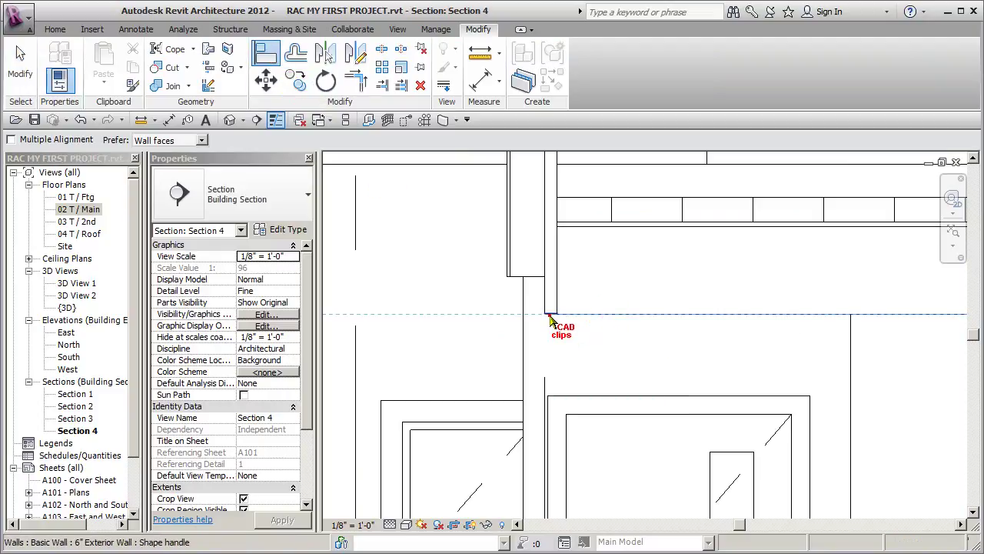
pyautogui.click(550, 314)
pyautogui.press('Escape')
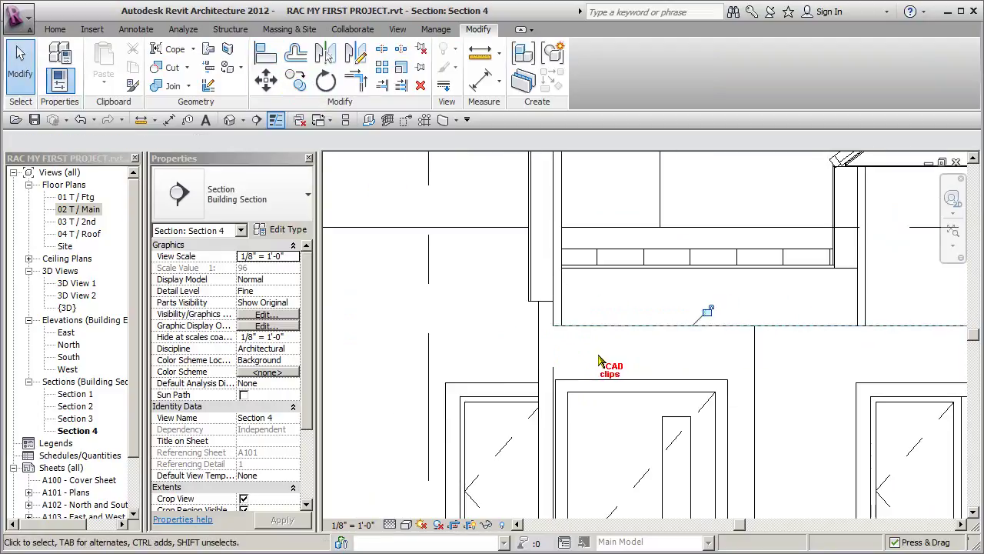
pyautogui.scroll(1, 600, 362)
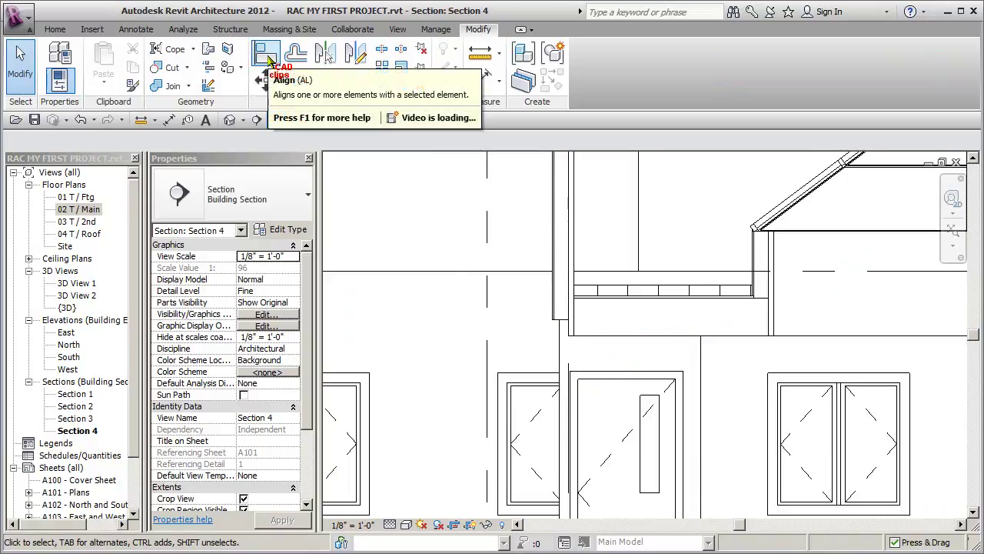
pyautogui.moveTo(629, 374); pyautogui.dragTo(657, 382, button='middle')
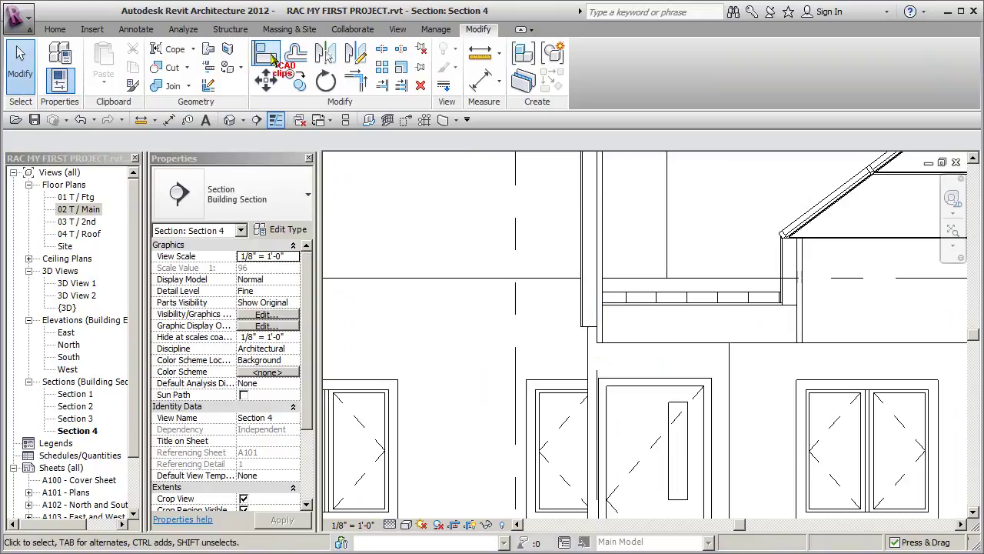
# Step: Align the remaining edges at the tall wall's base with the underside of the flat roof
pyautogui.click(270, 57)
pyautogui.click(602, 340)
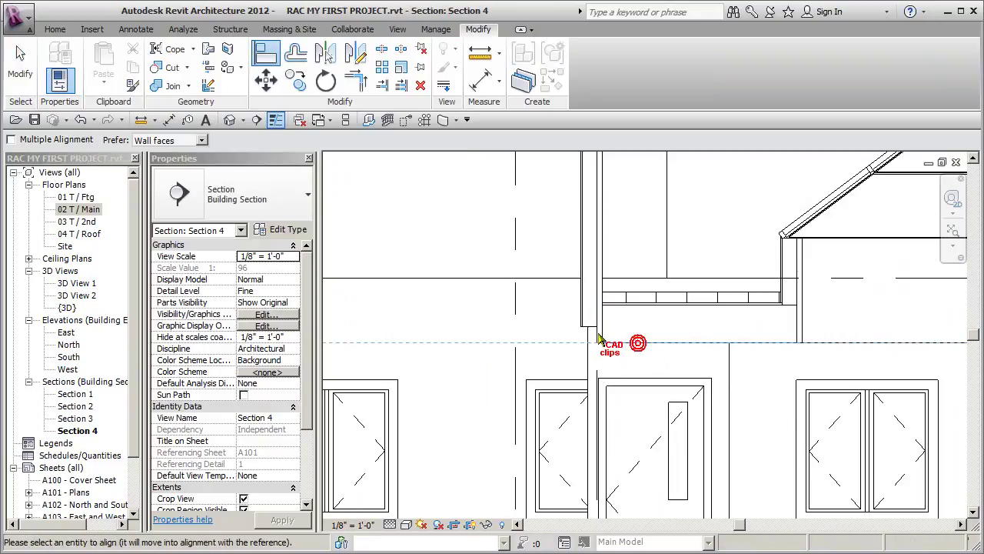
pyautogui.click(614, 366)
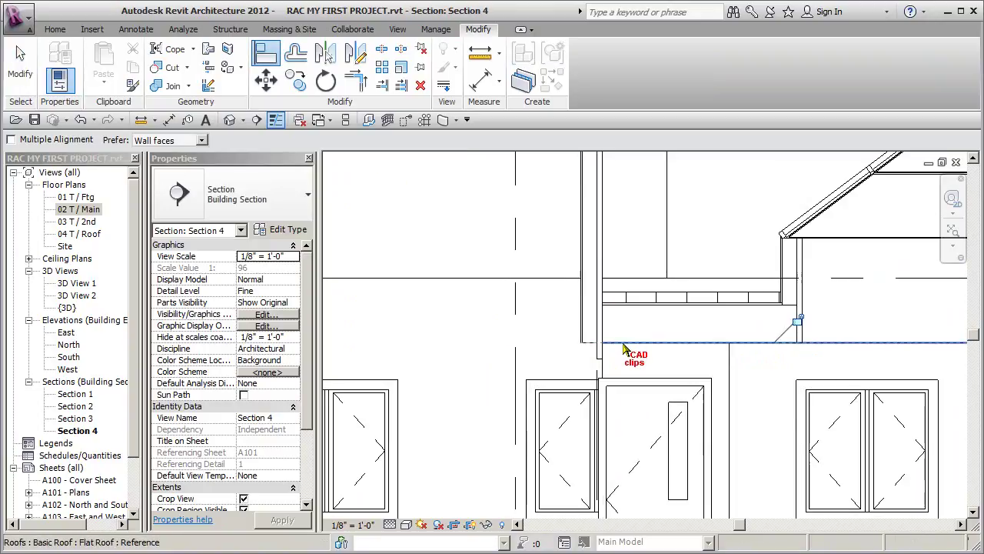
pyautogui.click(620, 378)
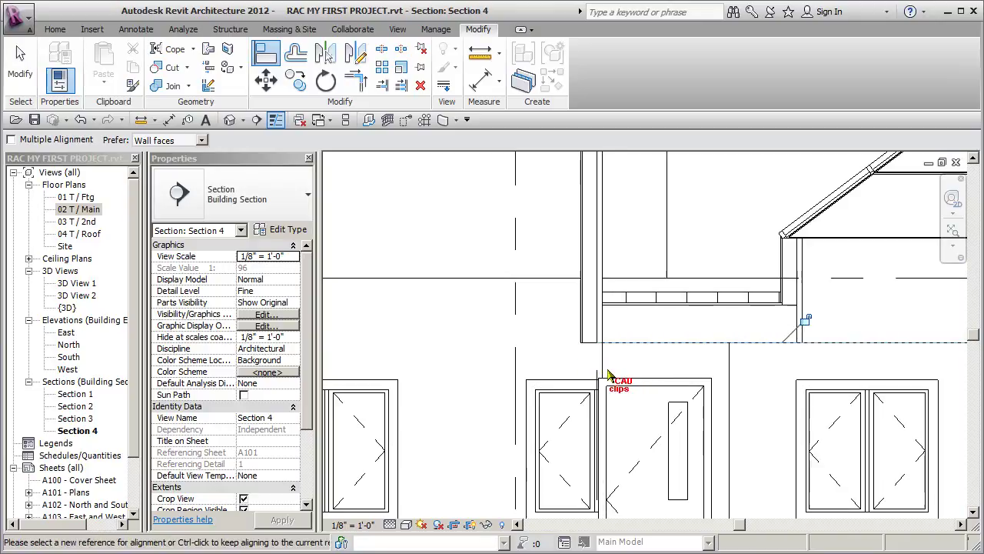
# Step: Examine the remaining wall, floor and partition junctions across Section 4, and open the default 3D view
pyautogui.scroll(-2, 619, 377)
pyautogui.scroll(-2, 644, 375)
pyautogui.moveTo(644, 375); pyautogui.dragTo(715, 373, button='middle')
pyautogui.moveTo(686, 335); pyautogui.dragTo(805, 346, button='middle')
pyautogui.scroll(-2, 687, 383)
pyautogui.moveTo(700, 352); pyautogui.dragTo(724, 327, button='middle')
pyautogui.scroll(-1, 623, 363)
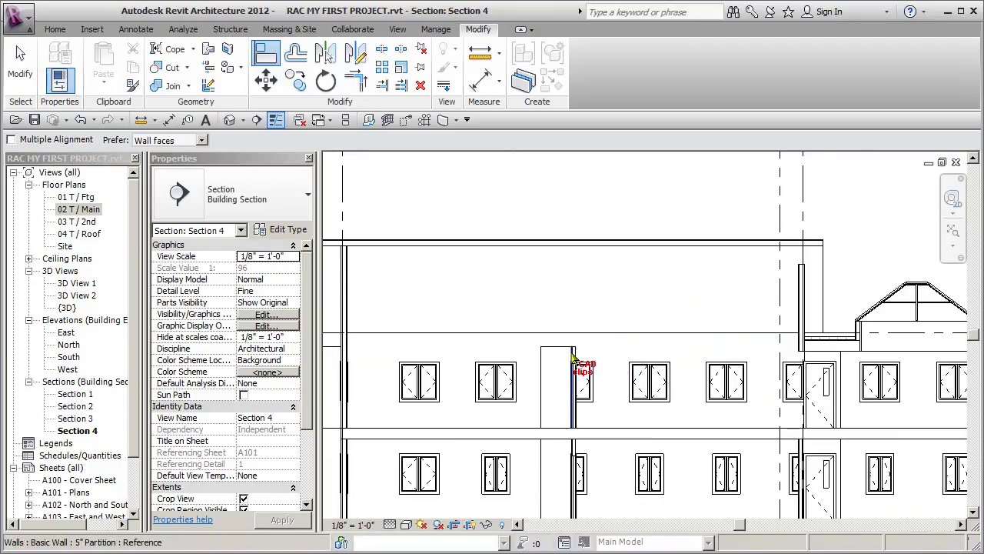
pyautogui.moveTo(566, 360); pyautogui.dragTo(597, 284, button='middle')
pyautogui.moveTo(603, 388); pyautogui.dragTo(613, 360, button='middle')
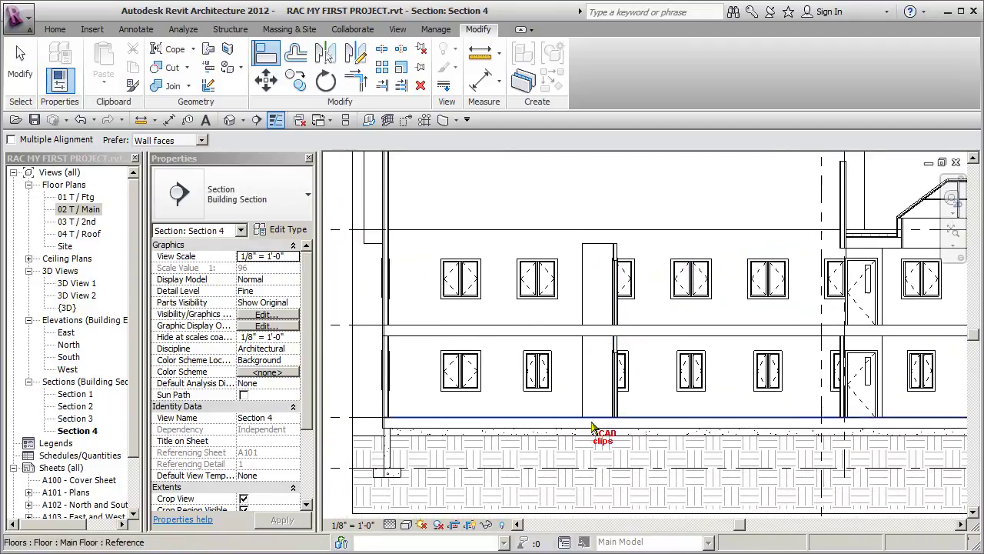
pyautogui.press('Escape')
pyautogui.press('Escape')
pyautogui.moveTo(633, 436); pyautogui.dragTo(502, 427, button='middle')
pyautogui.moveTo(670, 430); pyautogui.dragTo(608, 423, button='middle')
pyautogui.scroll(-1, 710, 428)
pyautogui.moveTo(714, 431); pyautogui.dragTo(754, 428, button='middle')
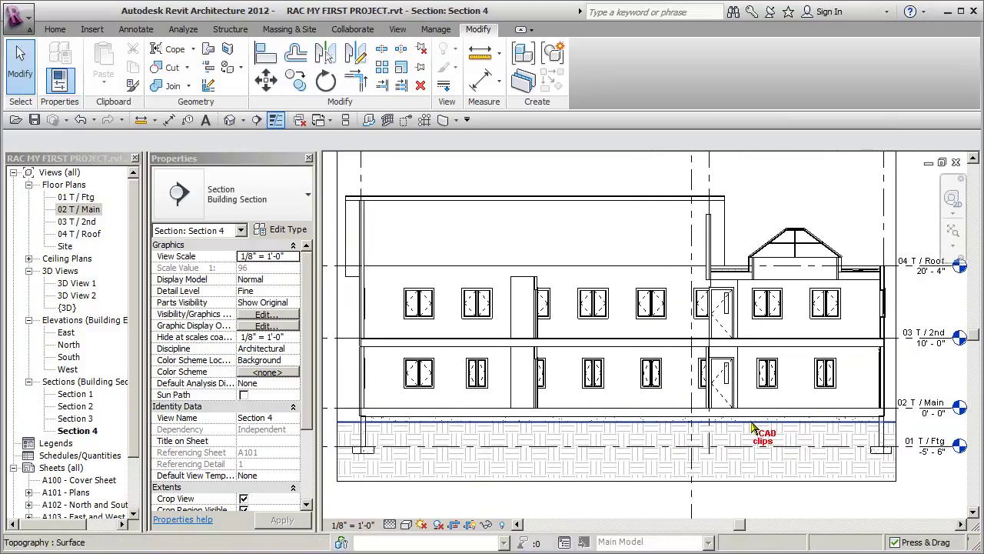
pyautogui.click(237, 120)
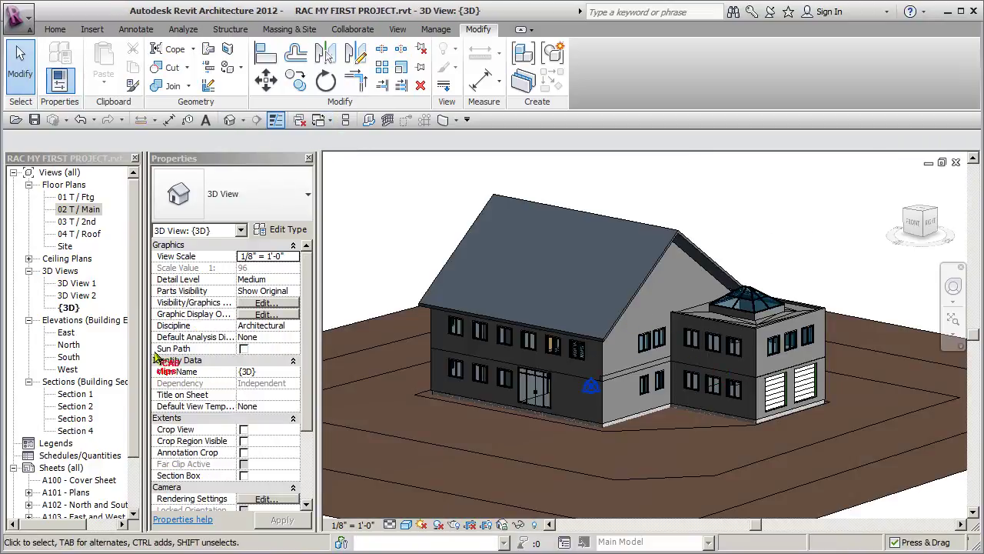
# Step: In Section 3, lower the top of the main-level 6" Exterior Wall to the underside of the second floor
pyautogui.doubleClick(75, 418)
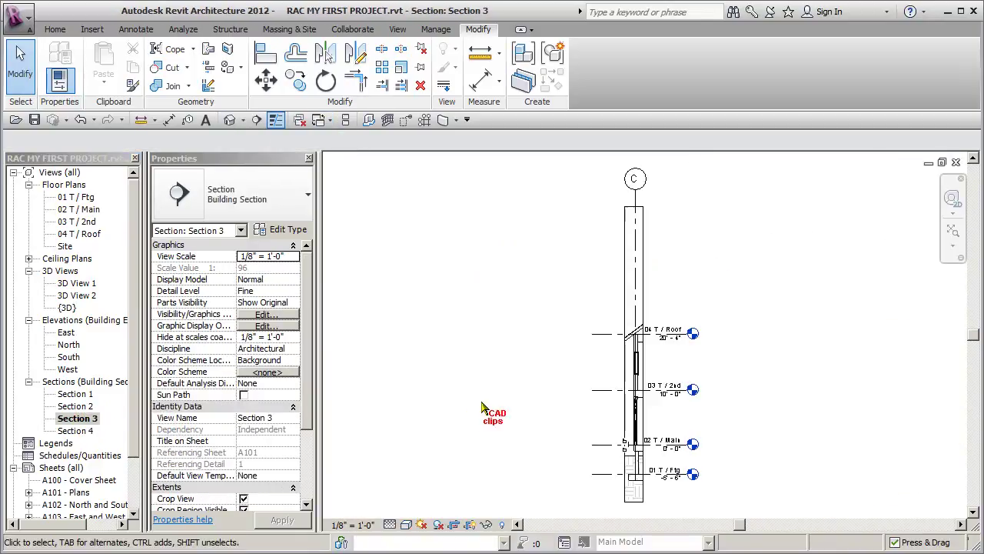
pyautogui.scroll(8, 582, 416)
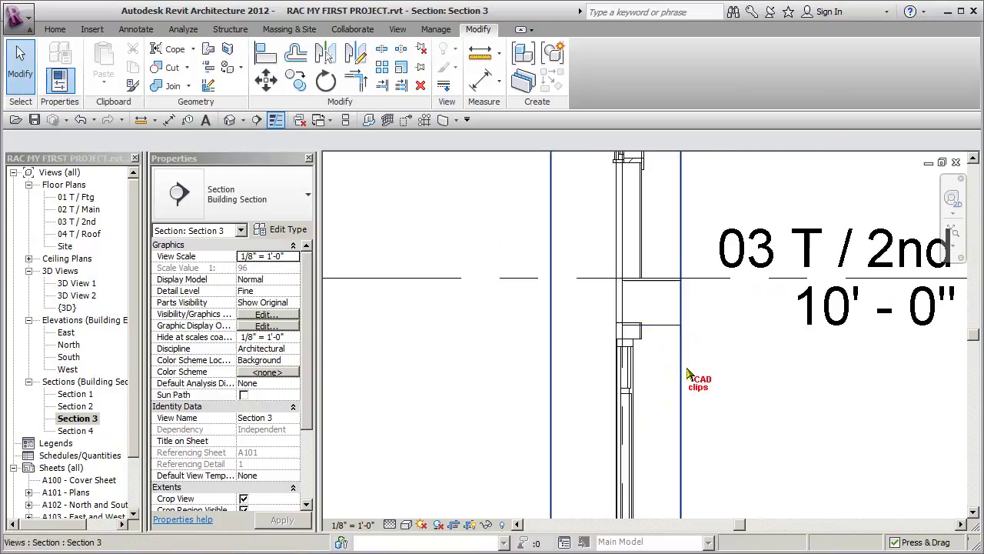
pyautogui.scroll(-3, 709, 393)
pyautogui.moveTo(707, 389); pyautogui.dragTo(677, 359, button='middle')
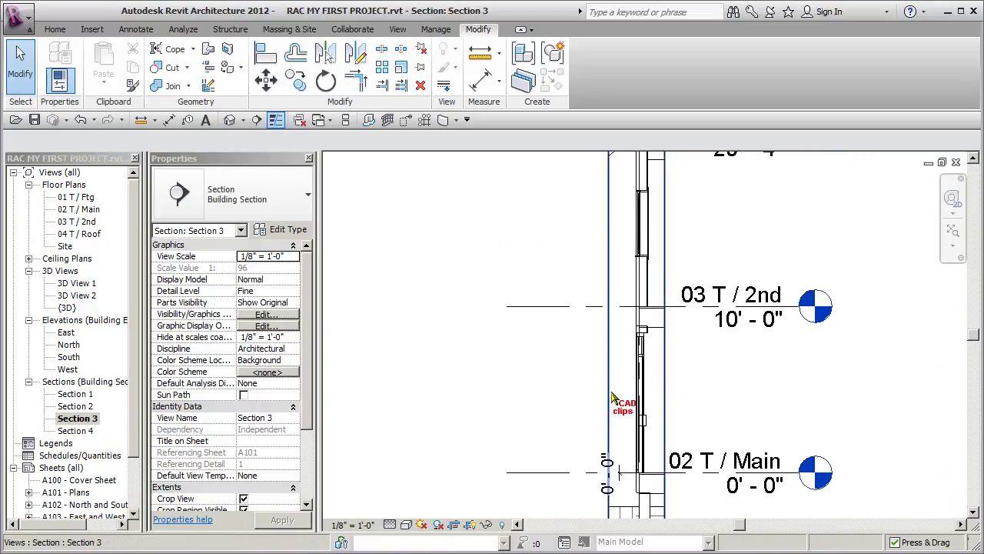
pyautogui.scroll(4, 615, 400)
pyautogui.click(660, 269)
pyautogui.scroll(2, 659, 260)
pyautogui.moveTo(620, 252); pyautogui.dragTo(619, 264)
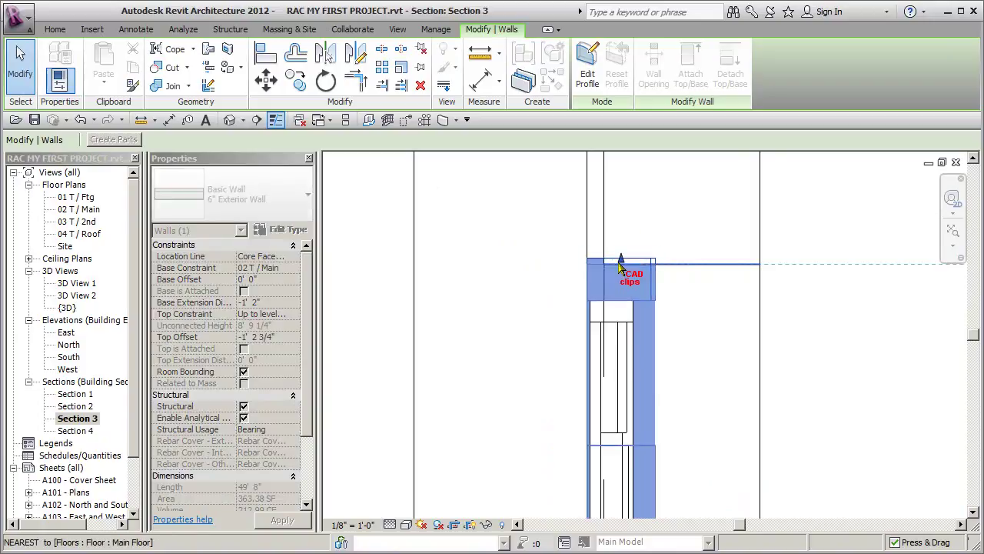
pyautogui.click(706, 257)
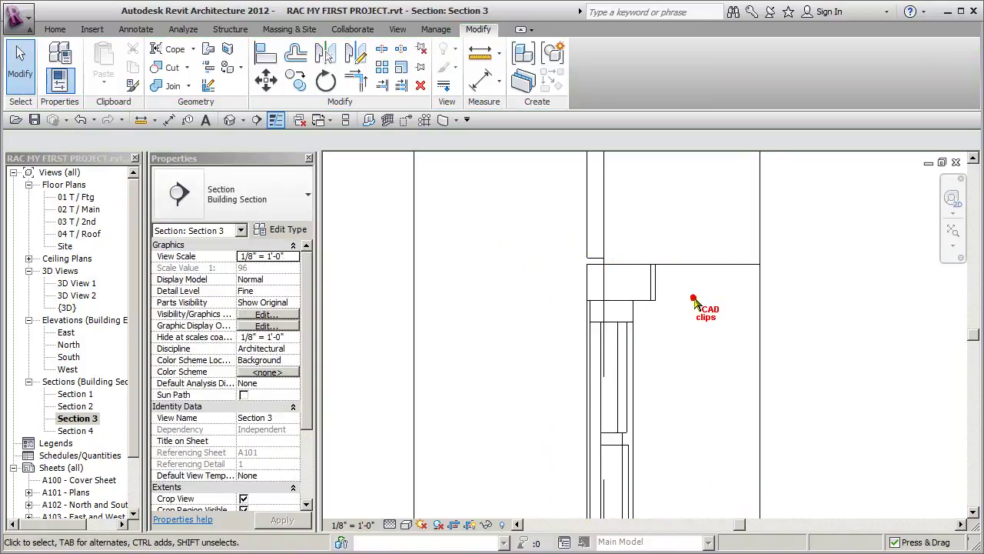
# Step: Extend the outer layers of the upper exterior wall down to the top of the main-level wall
pyautogui.click(593, 262)
pyautogui.click(700, 299)
pyautogui.scroll(-5, 700, 298)
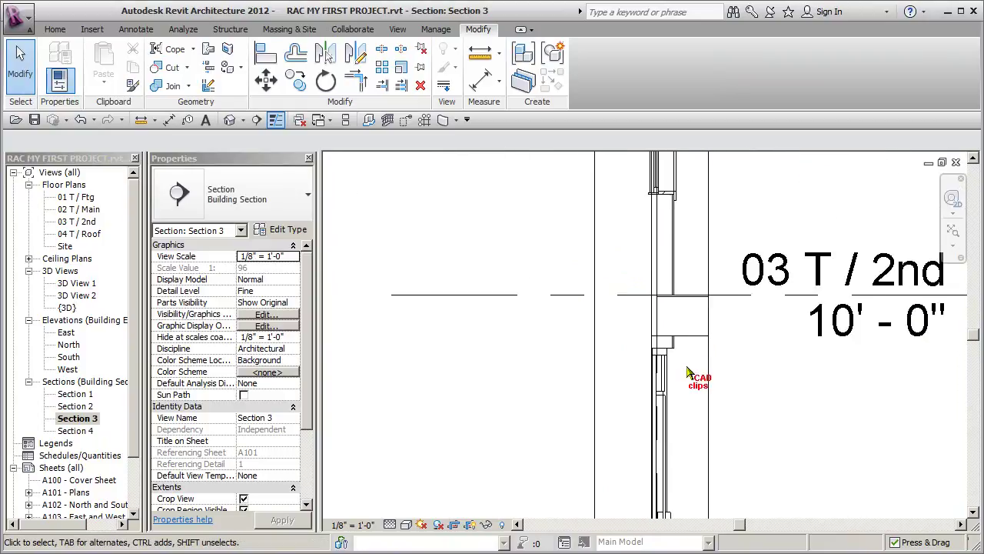
pyautogui.moveTo(668, 426); pyautogui.dragTo(680, 358, button='middle')
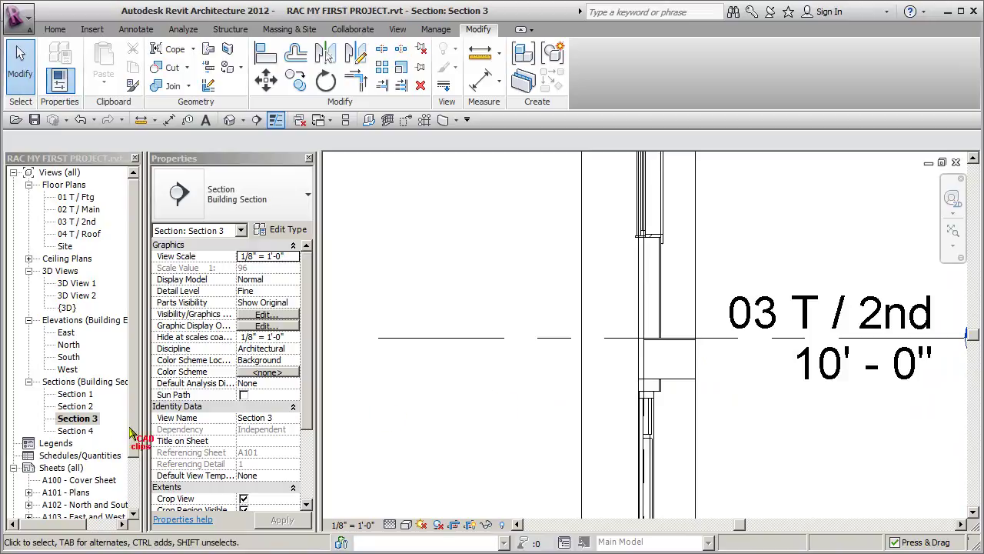
# Step: Examine the wall and floor junctions in Section 4, and open Section 1 to compare
pyautogui.doubleClick(75, 431)
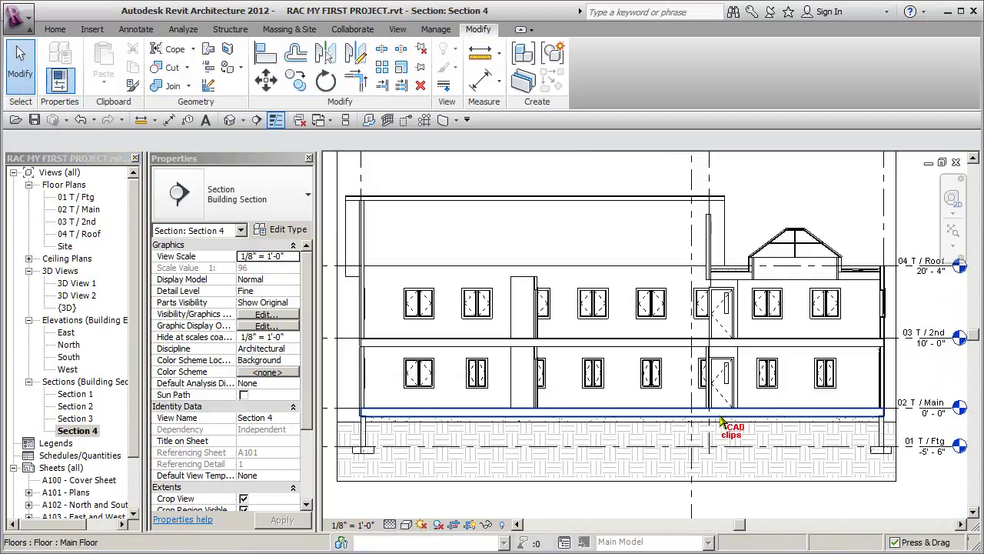
pyautogui.scroll(2, 915, 343)
pyautogui.moveTo(896, 250); pyautogui.dragTo(716, 318, button='middle')
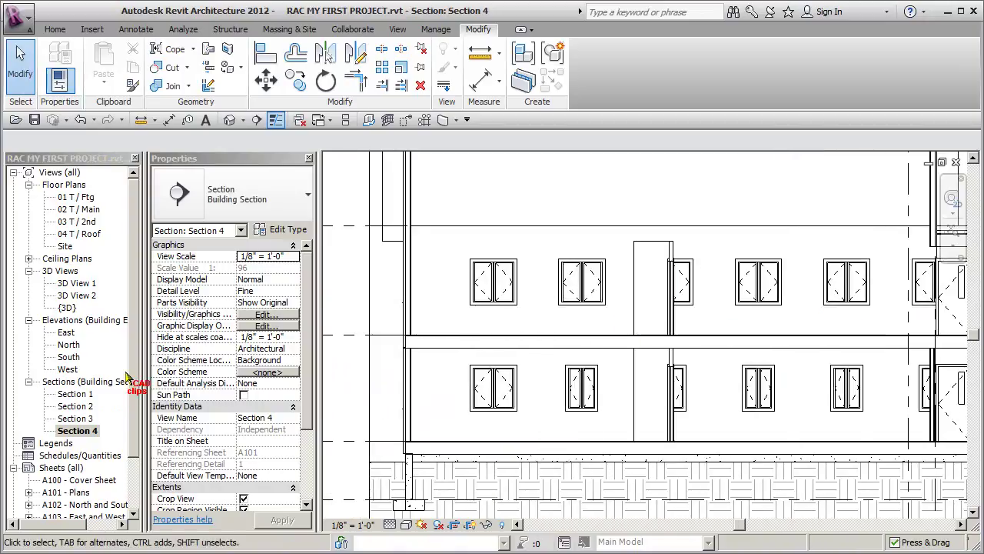
pyautogui.doubleClick(75, 395)
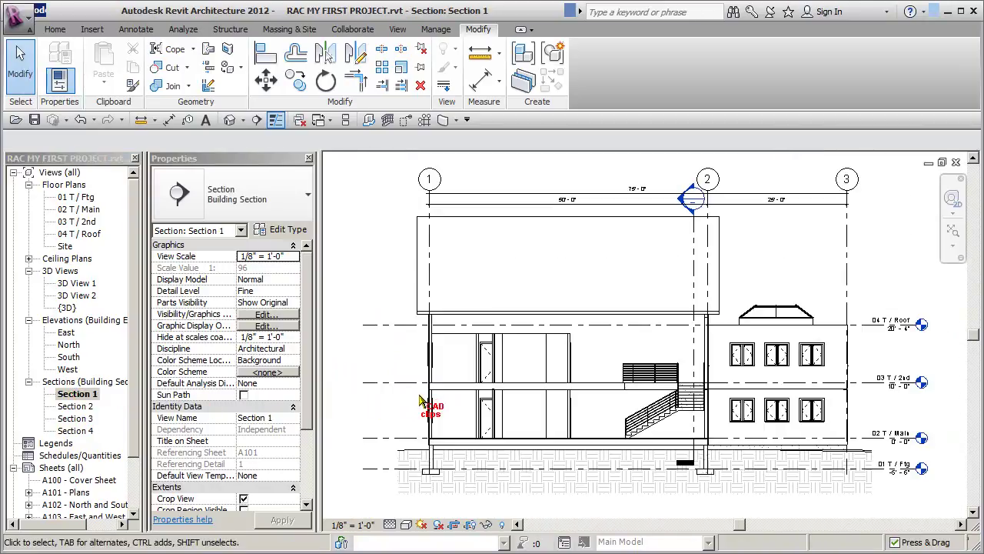
# Step: In Section 2, examine the exterior wall's junction with the second floor beside the stair, and the whole building section
pyautogui.doubleClick(77, 406)
pyautogui.scroll(5, 419, 382)
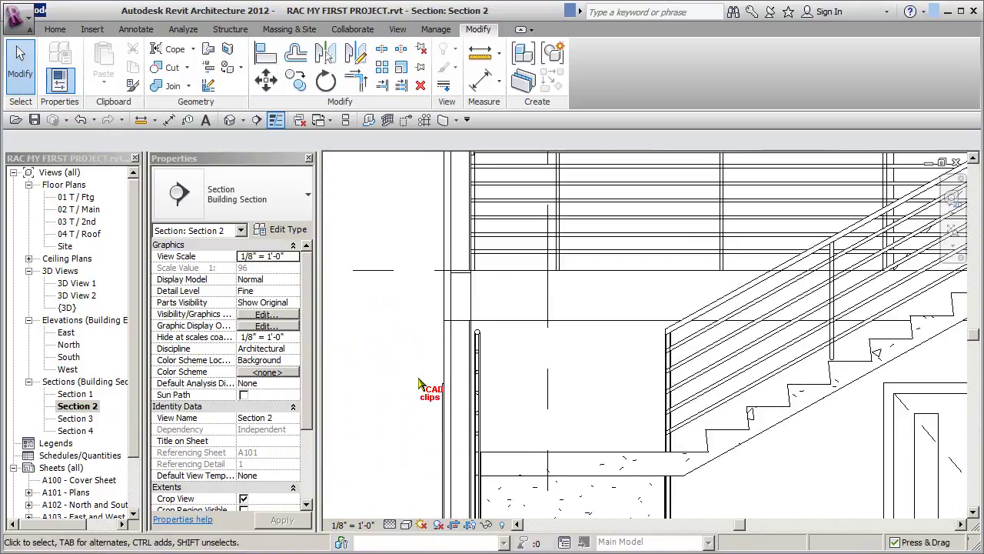
pyautogui.scroll(-3, 419, 382)
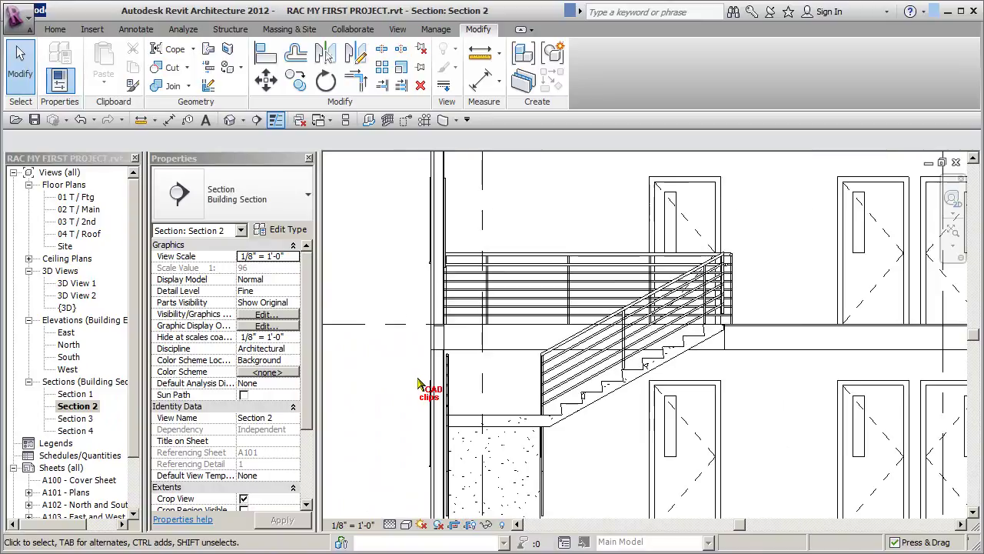
pyautogui.scroll(4, 428, 355)
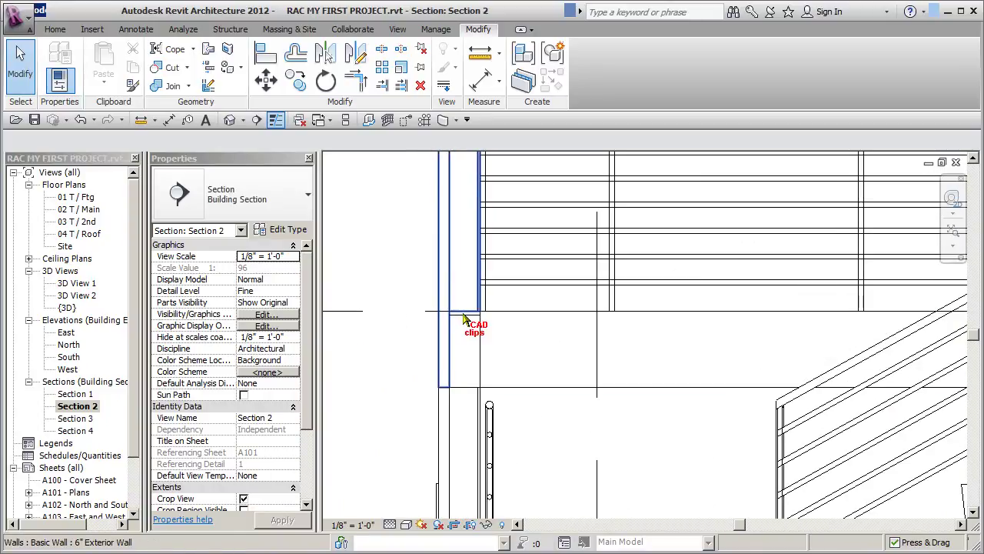
pyautogui.scroll(-2, 486, 351)
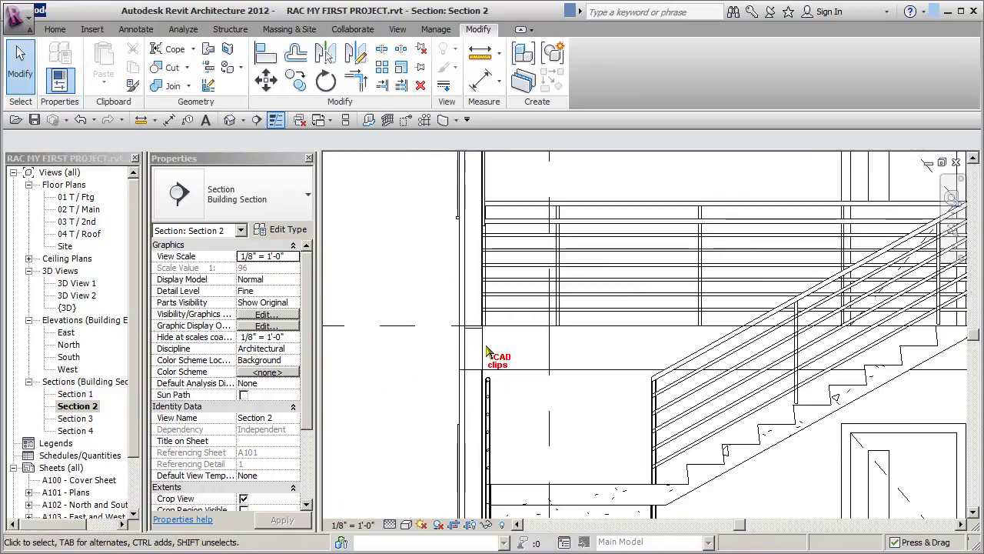
pyautogui.scroll(-2, 487, 352)
pyautogui.scroll(-5, 487, 351)
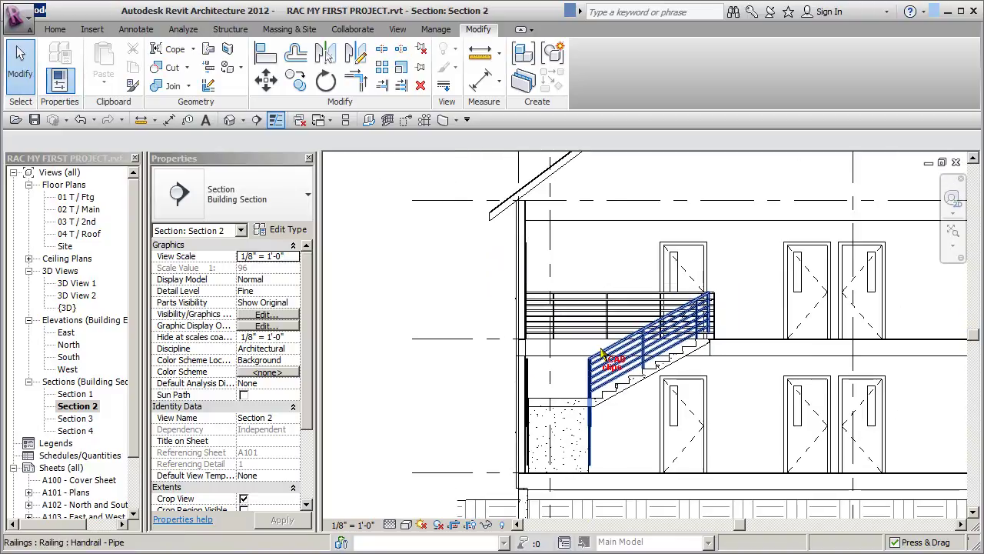
pyautogui.scroll(-3, 492, 355)
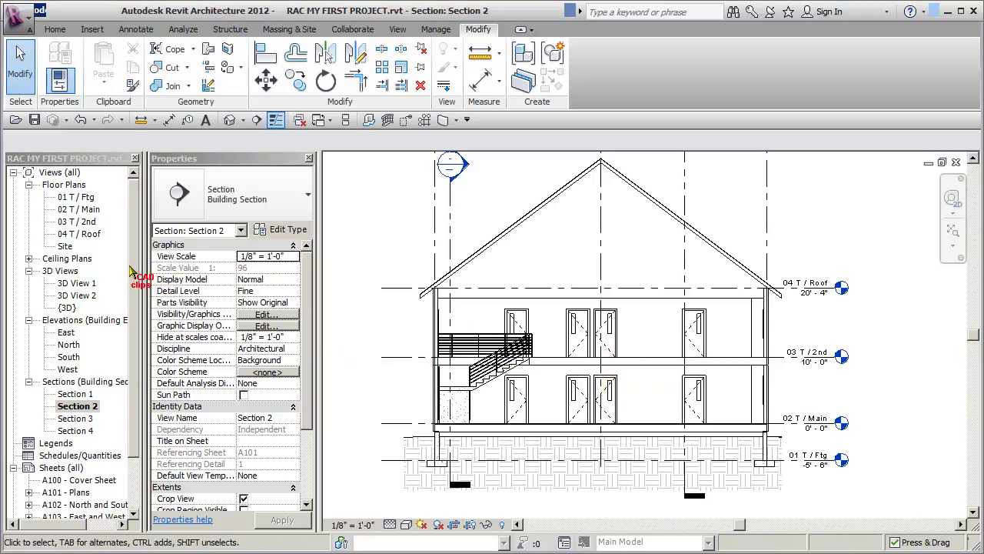
# Step: View the 03 T / 2nd plan, and inspect the properties of the 5" Partition walls in the 02 T / Main plan
pyautogui.doubleClick(77, 221)
pyautogui.moveTo(573, 349); pyautogui.dragTo(572, 327, button='middle')
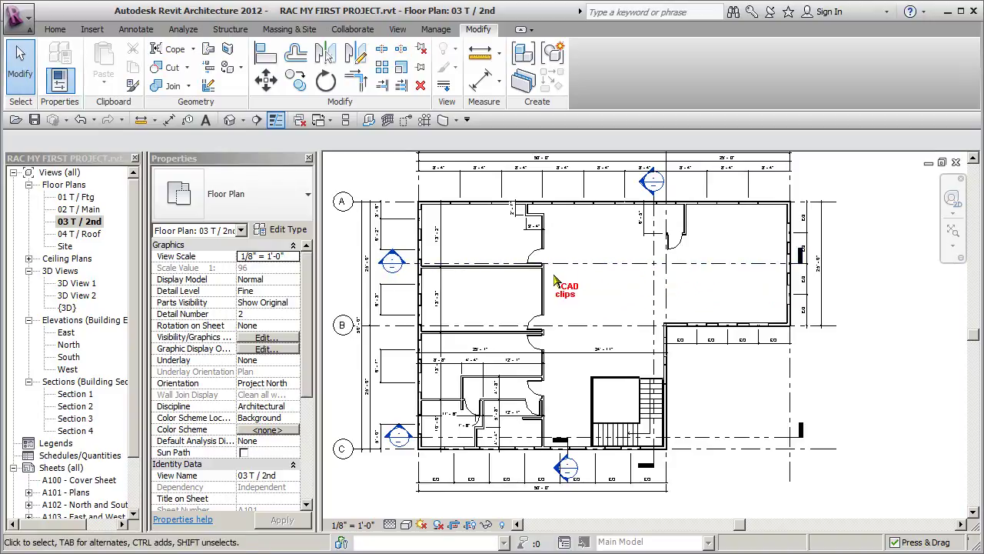
pyautogui.doubleClick(79, 209)
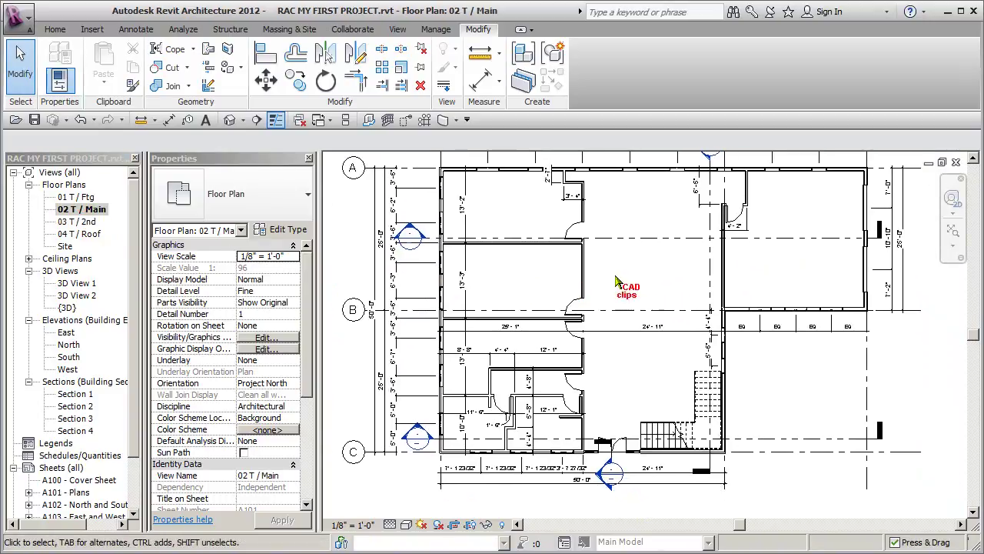
pyautogui.click(583, 274)
pyautogui.click(644, 293)
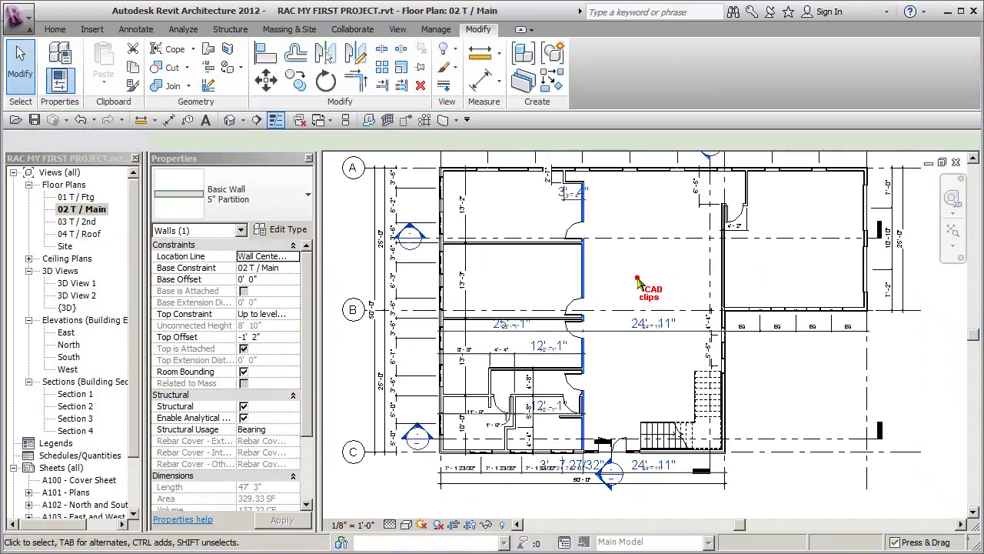
pyautogui.click(727, 270)
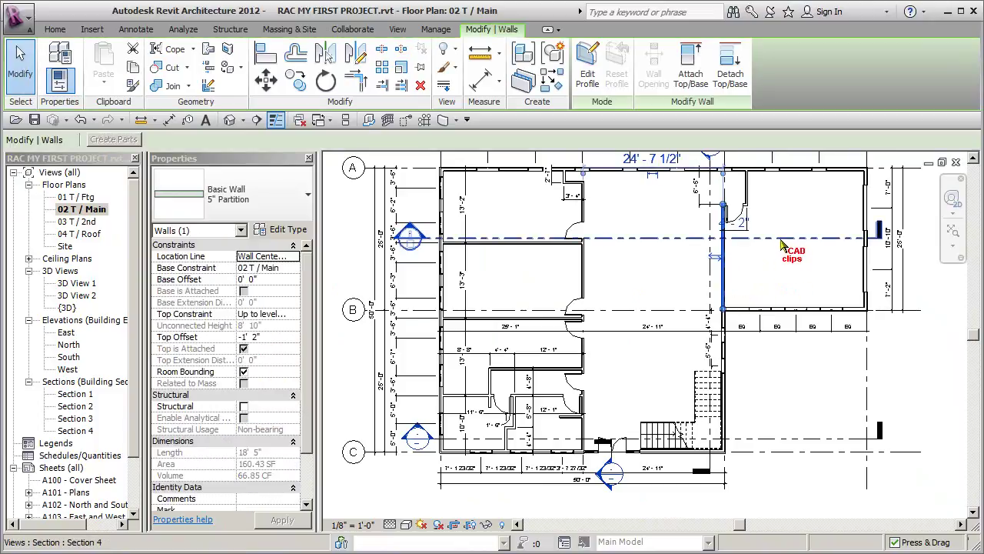
pyautogui.click(786, 241)
pyautogui.click(787, 223)
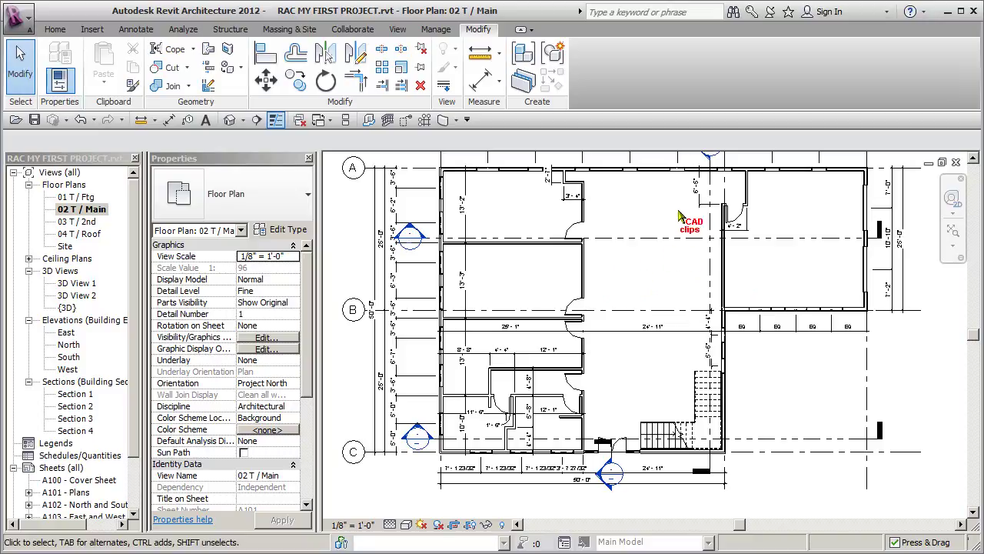
pyautogui.click(585, 277)
pyautogui.click(618, 287)
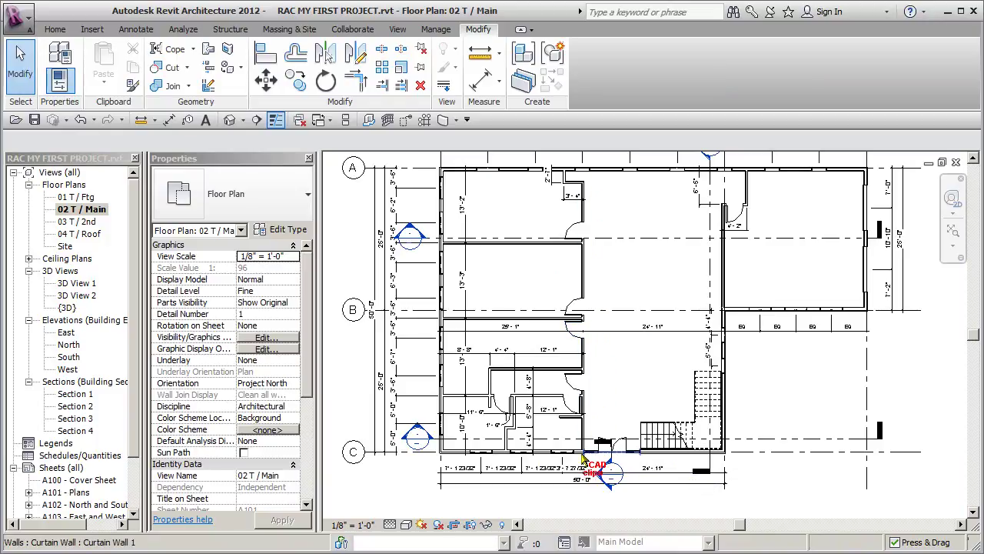
# Step: Review the foundation layout in the 01 T / Ftg plan, and return to the 02 T / Main plan
pyautogui.moveTo(703, 299); pyautogui.dragTo(702, 313, button='middle')
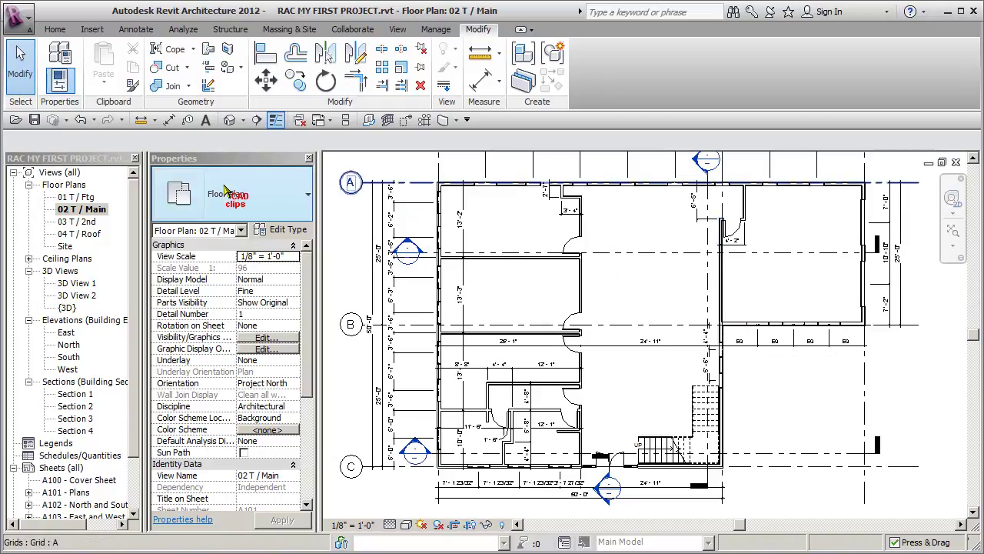
pyautogui.doubleClick(81, 197)
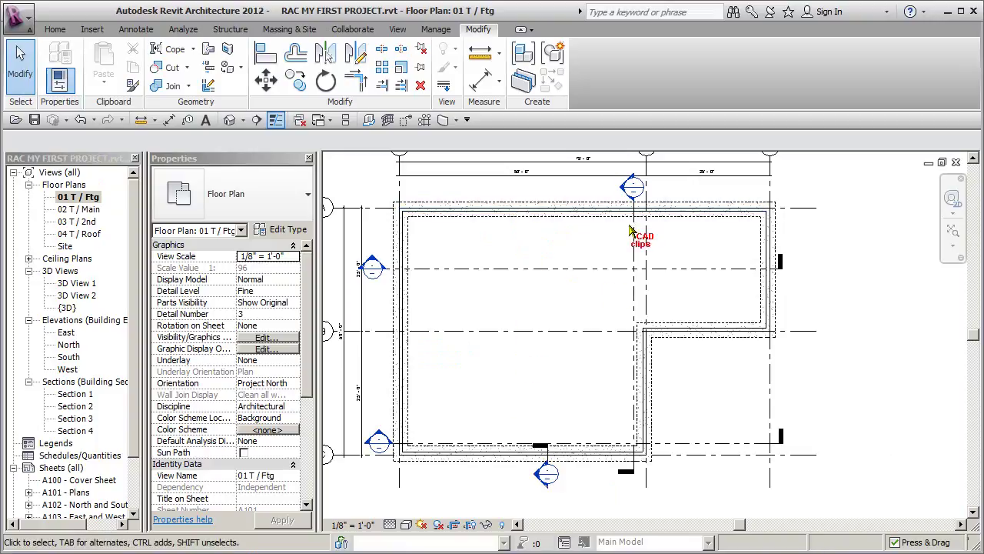
pyautogui.moveTo(638, 300); pyautogui.dragTo(650, 314, button='middle')
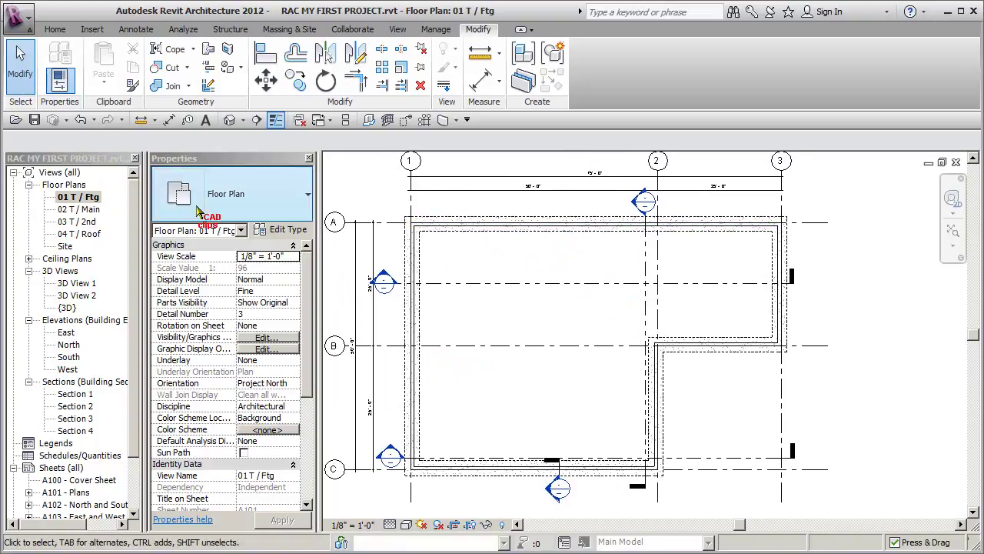
pyautogui.doubleClick(81, 209)
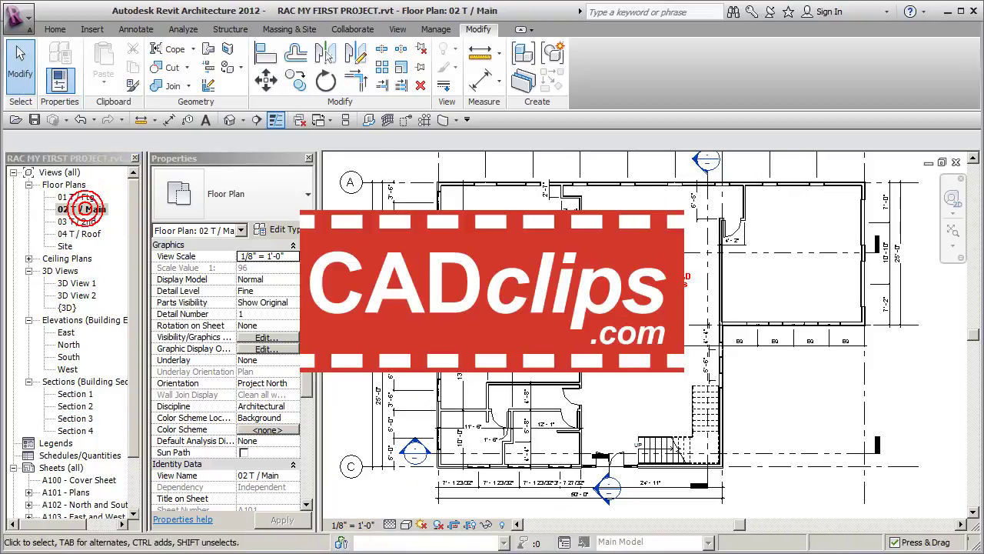